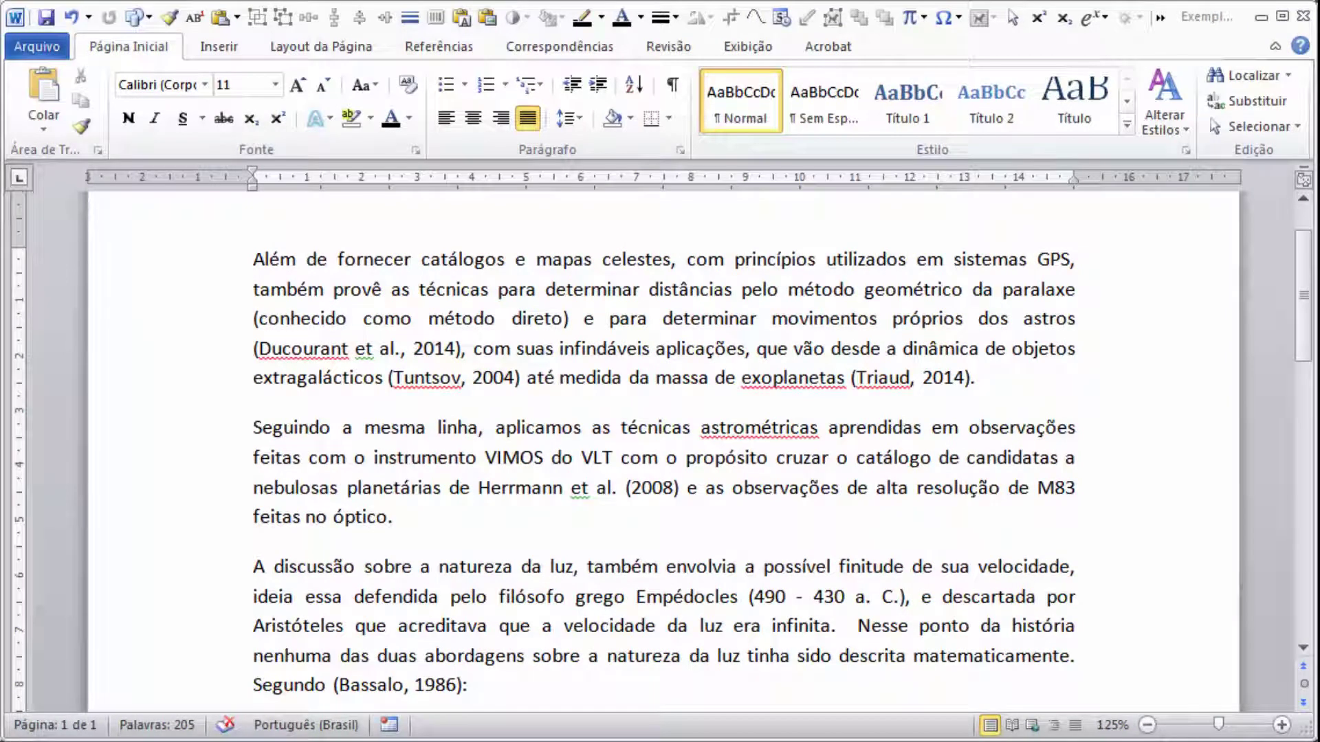
Examine the hand-typed author-year citations across the text paragraphs, and bring up the referencing tools
double_click(313, 348)
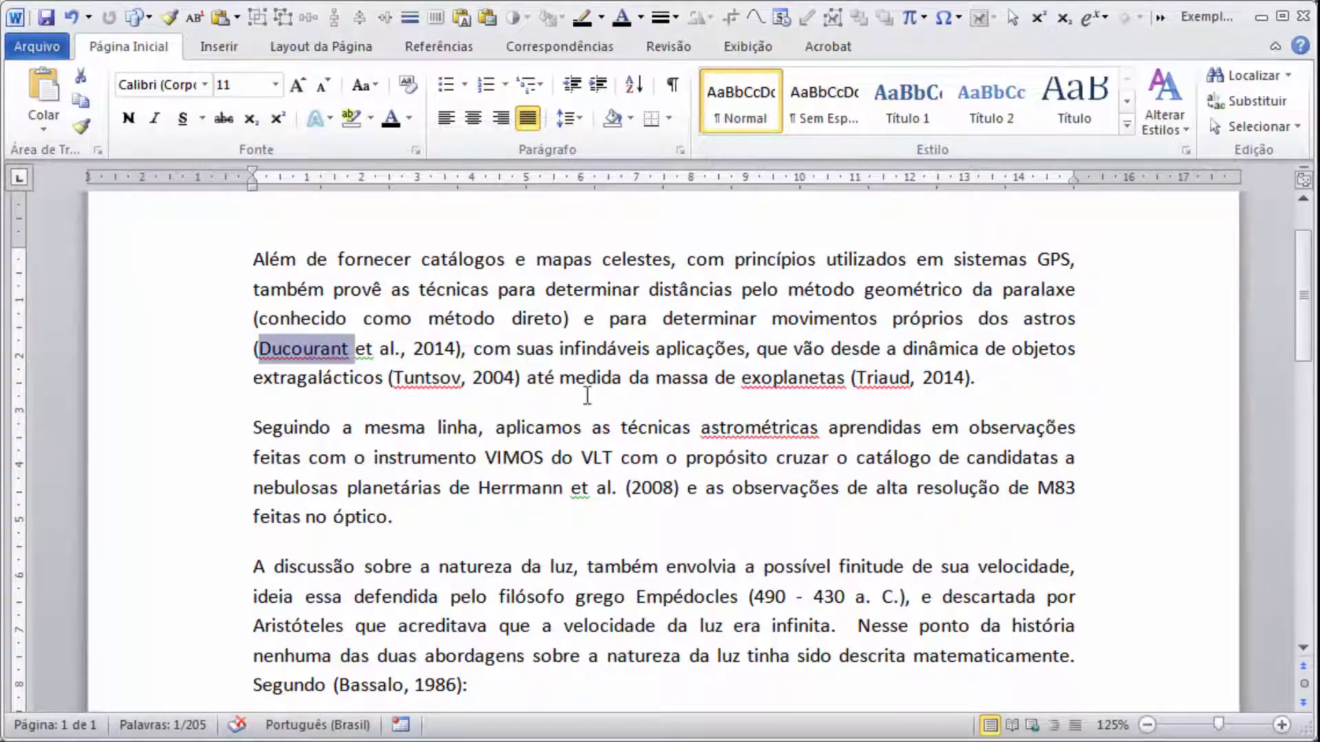
double_click(434, 378)
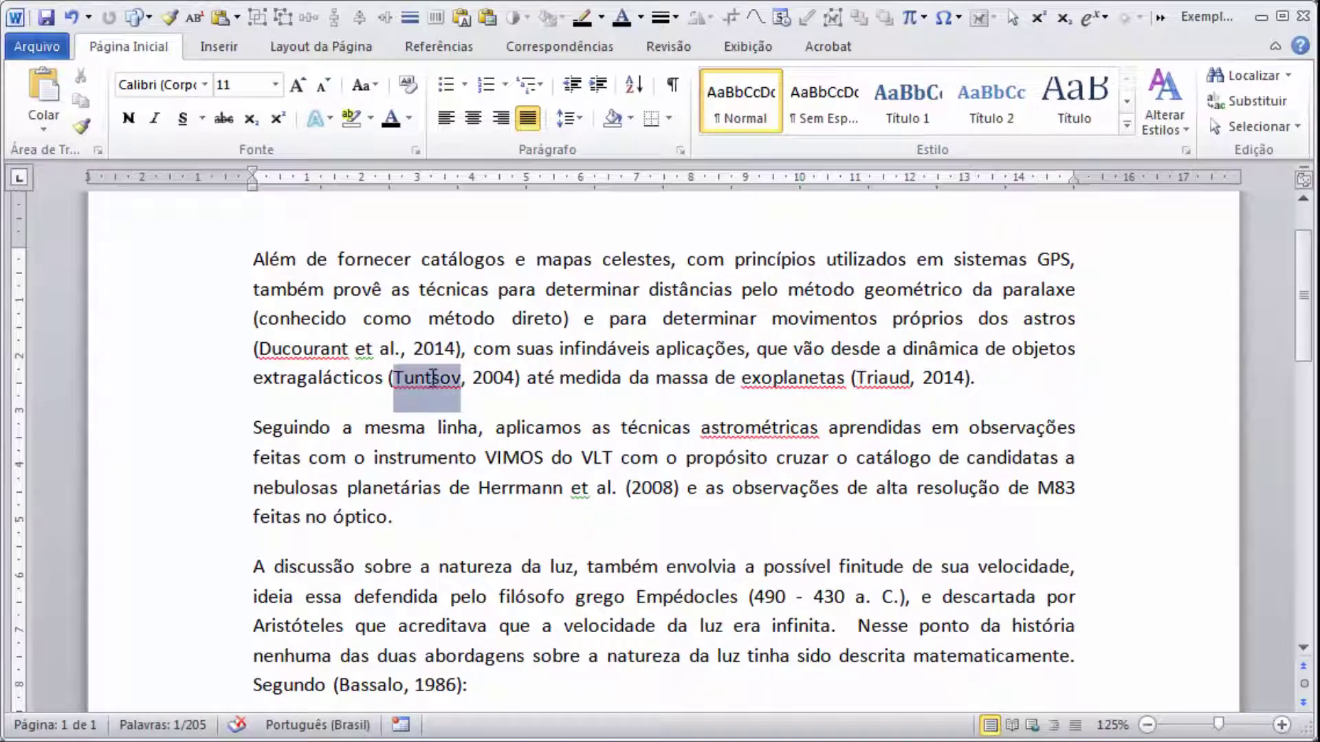
double_click(885, 379)
double_click(559, 489)
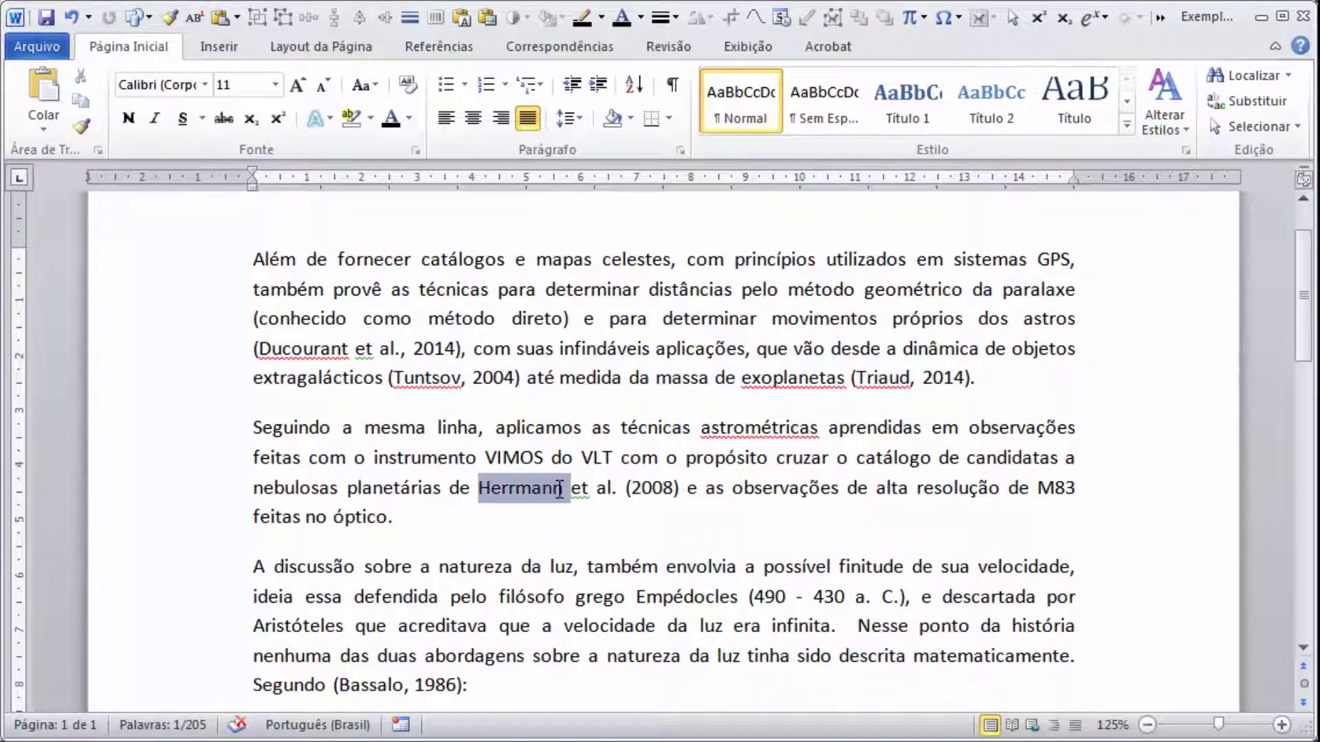
scroll(559, 489, down, 2)
double_click(358, 544)
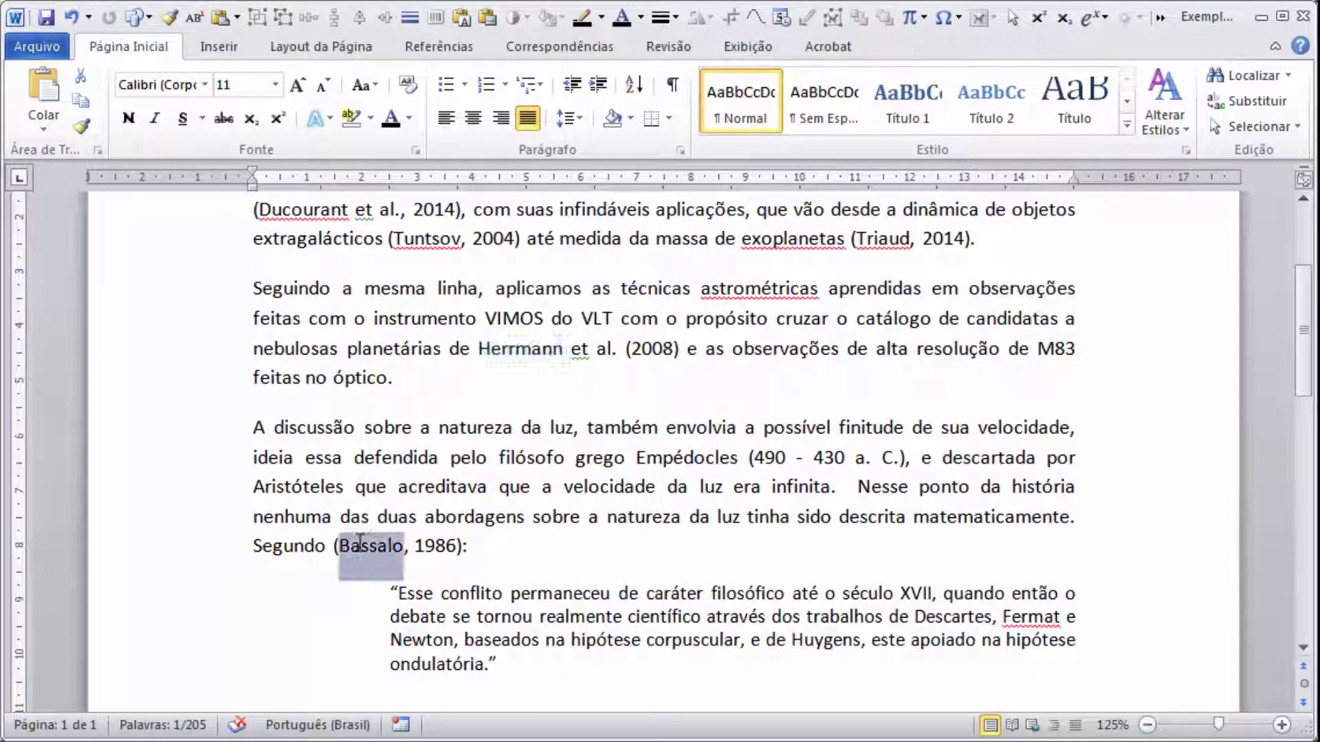
scroll(404, 516, up, 2)
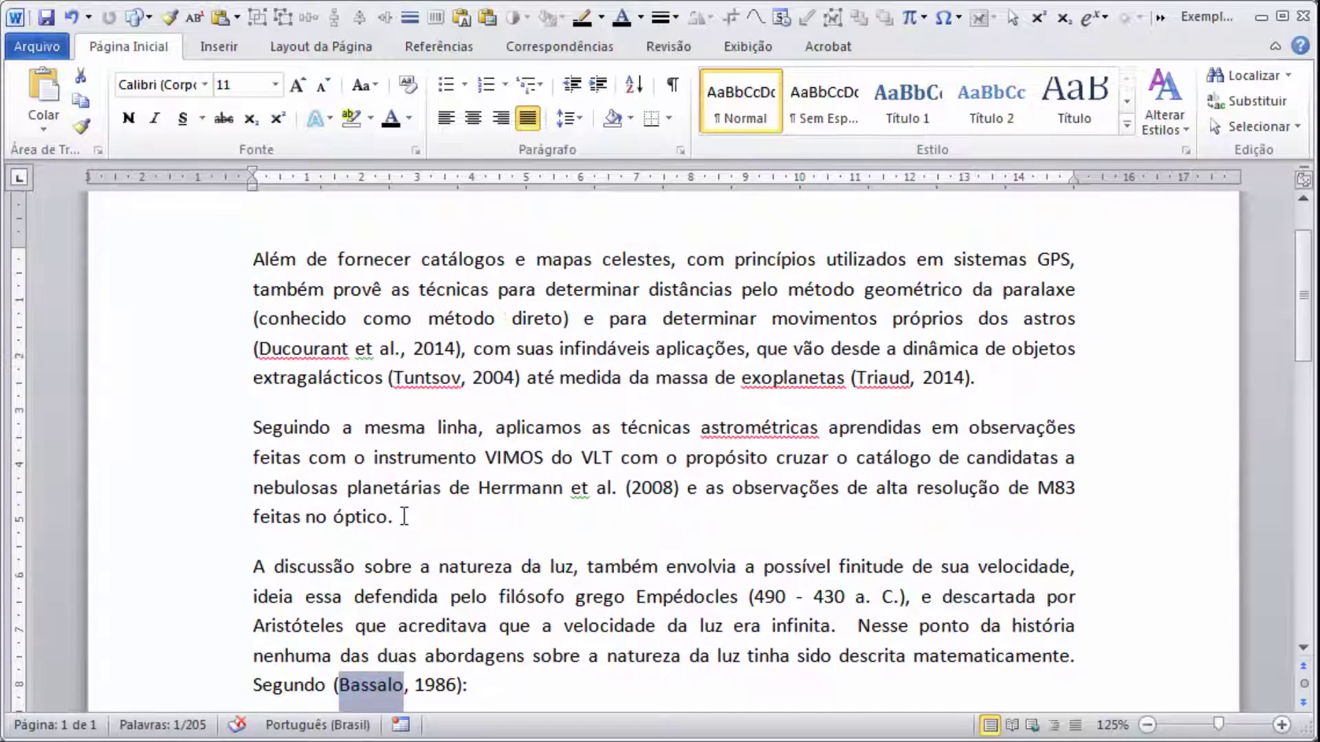
click(320, 261)
key(Home)
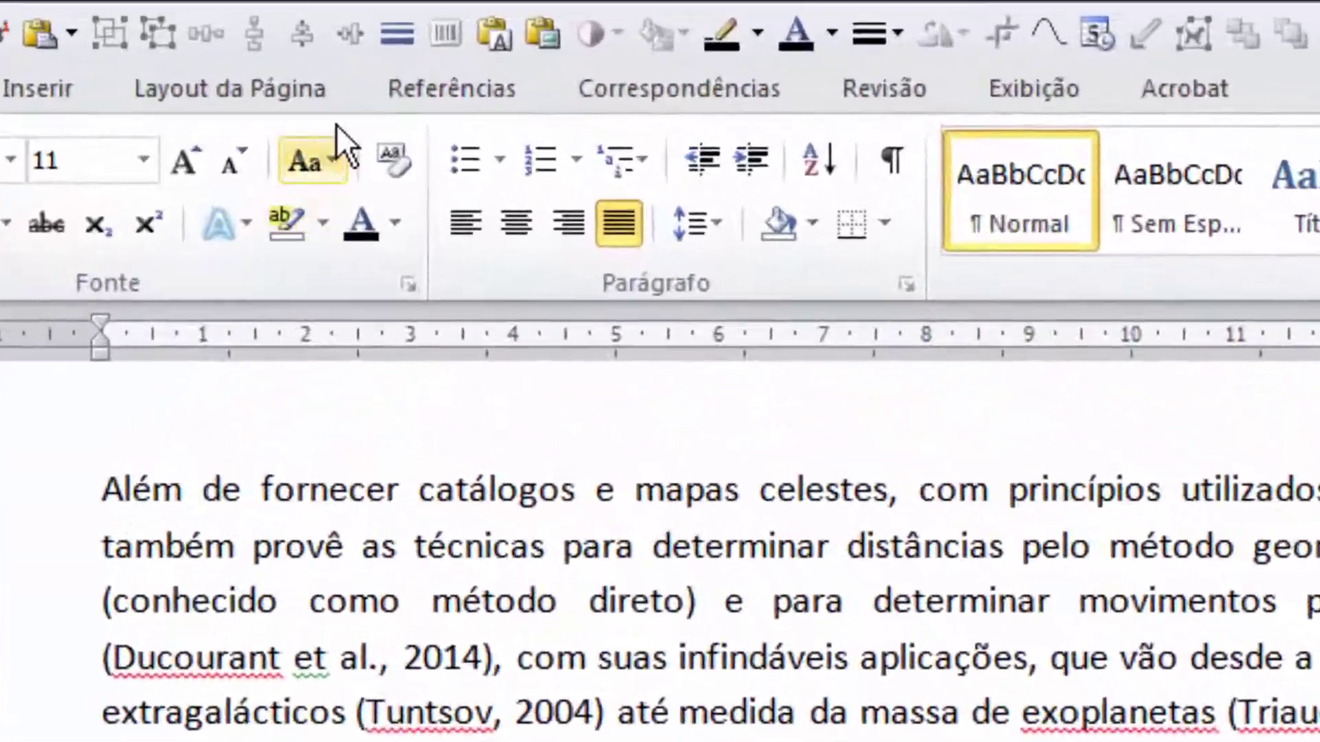
click(419, 66)
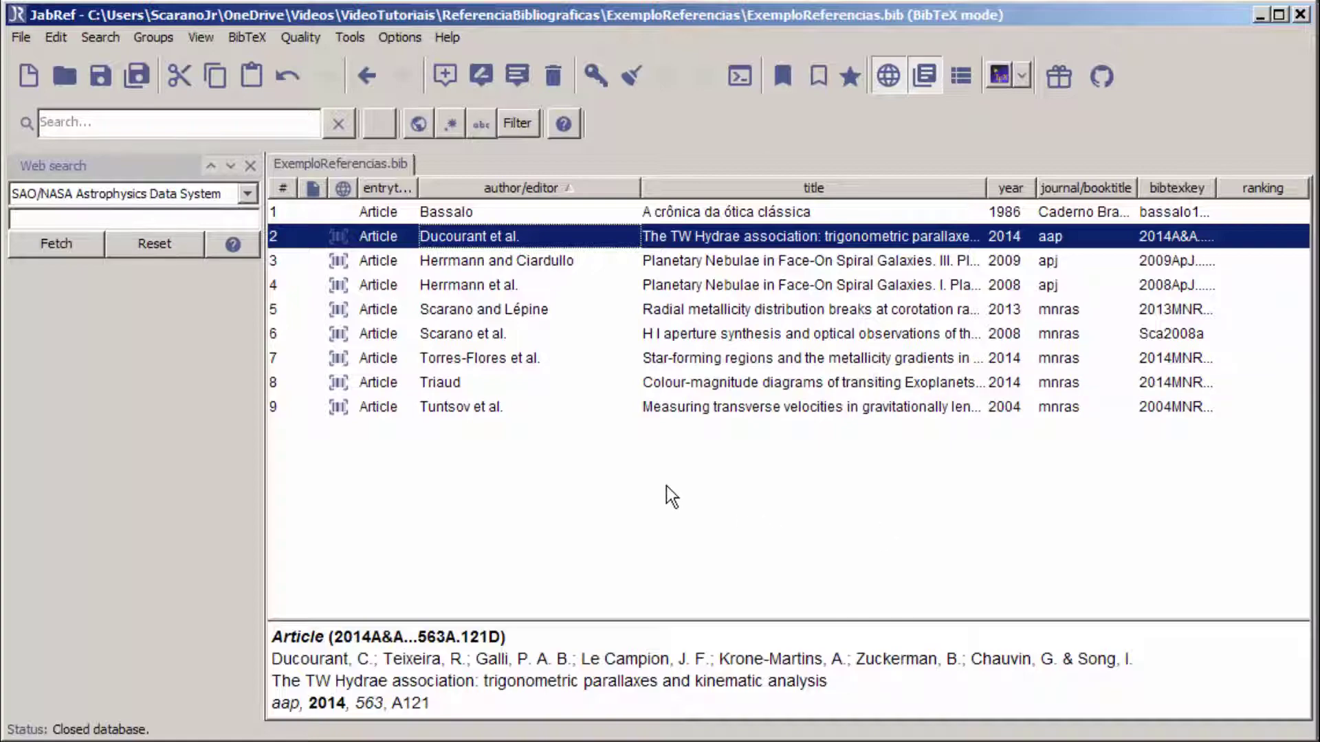
Switch to JabRef and export the whole database in MS Office 2007 (*.xml) format as ExemploReferencias.xml in the ExemploReferencias folder
click(372, 285)
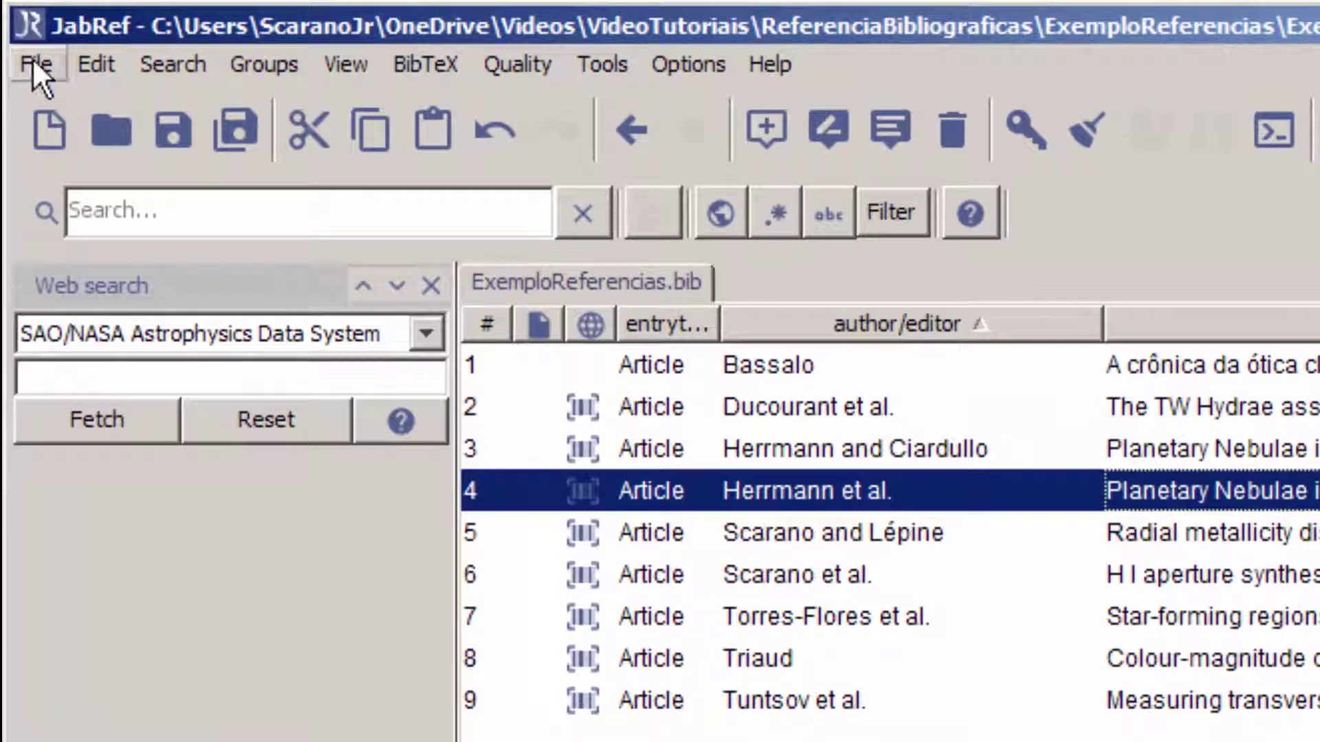
click(35, 65)
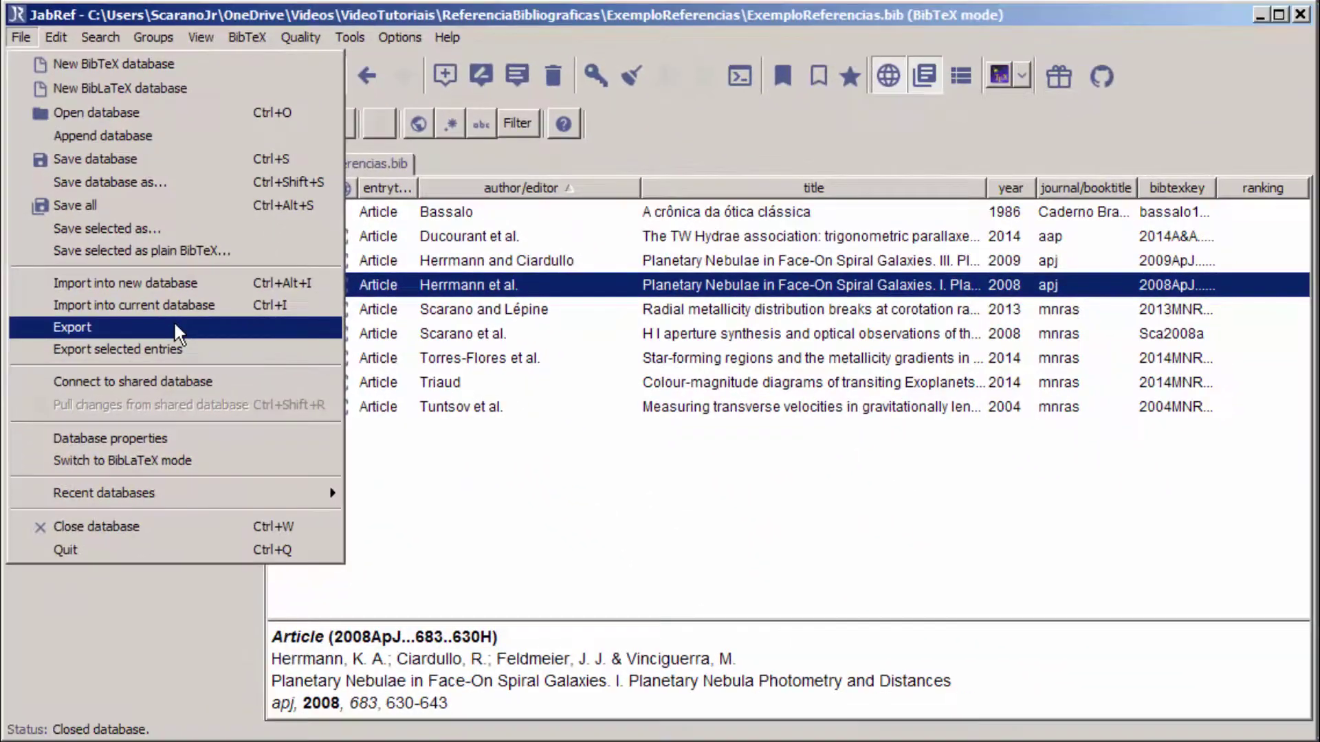
click(299, 554)
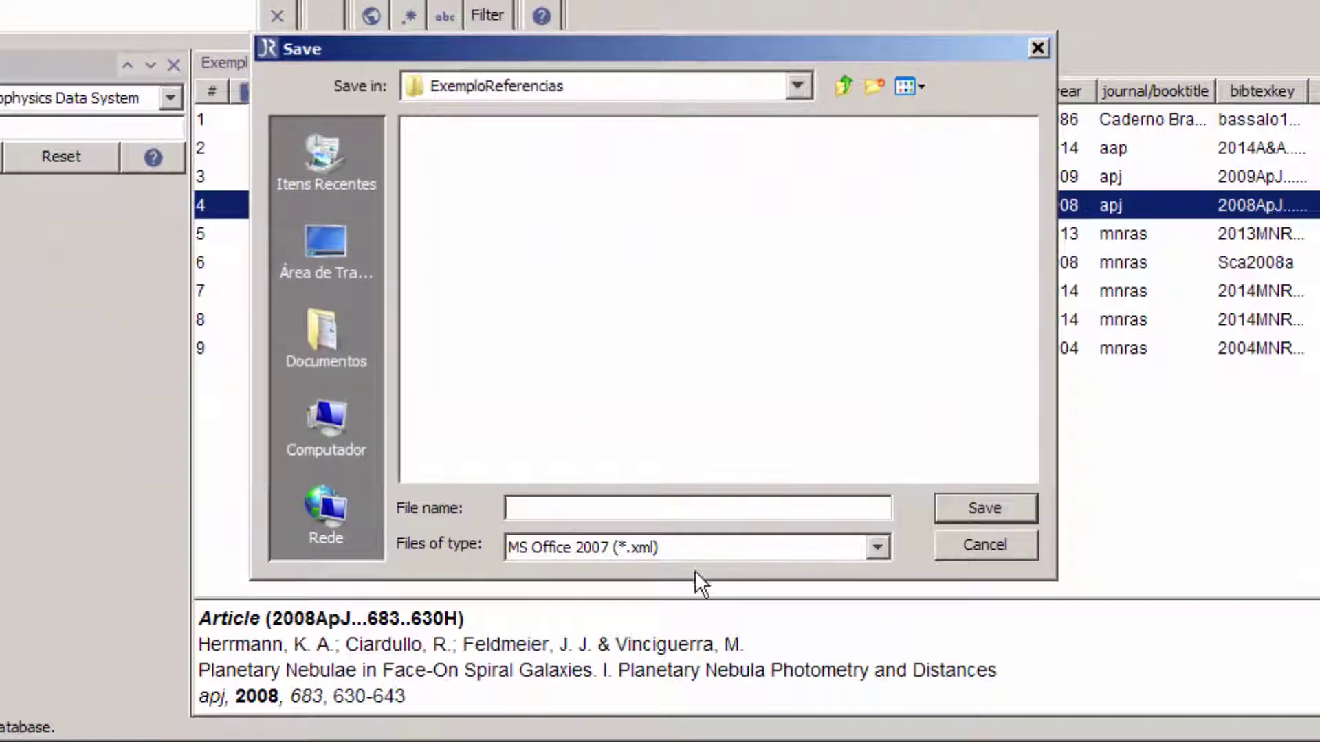
click(877, 547)
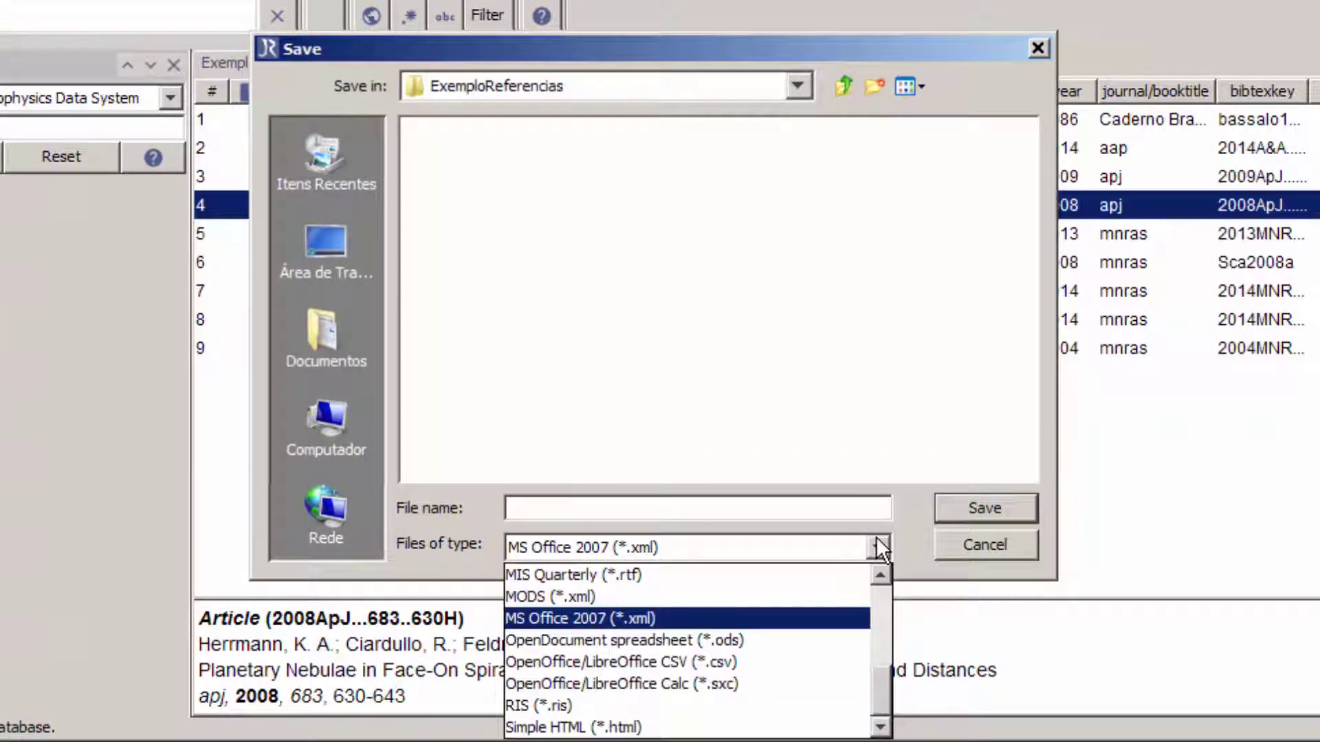
click(679, 619)
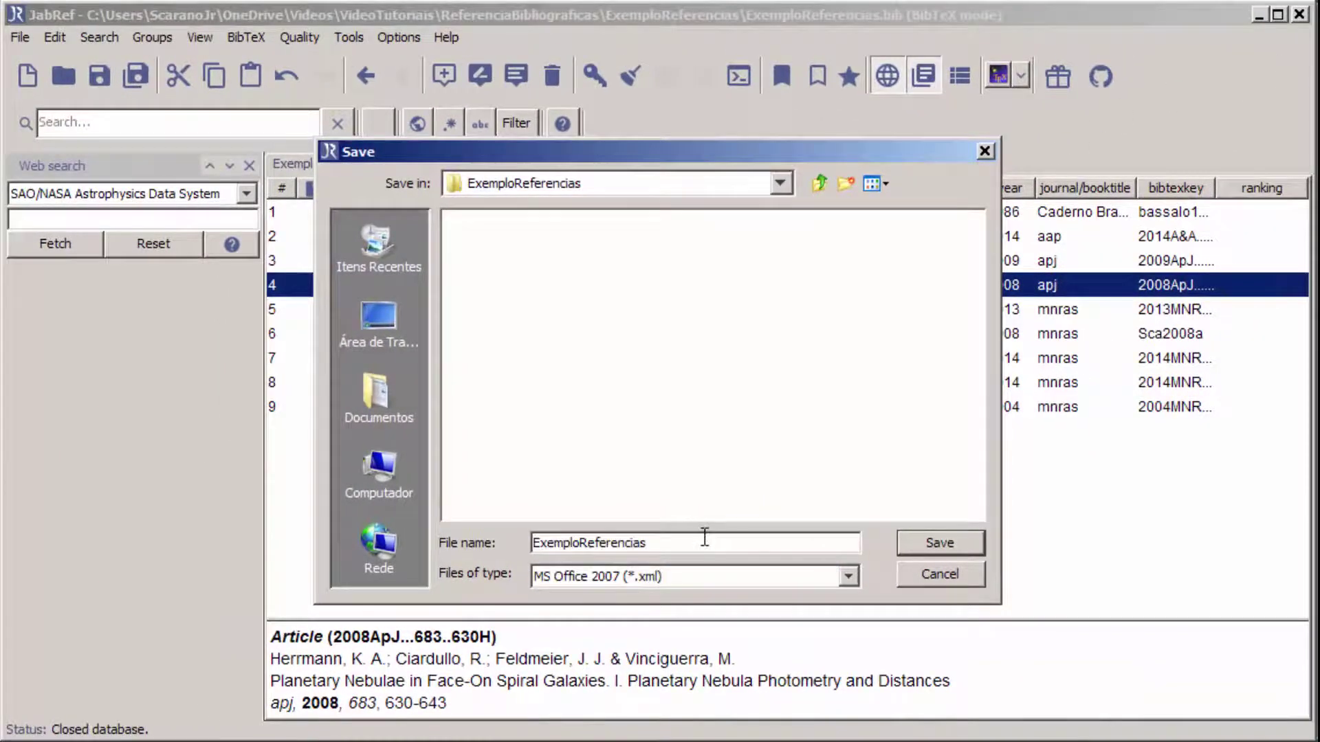
text(xml)
key(Return)
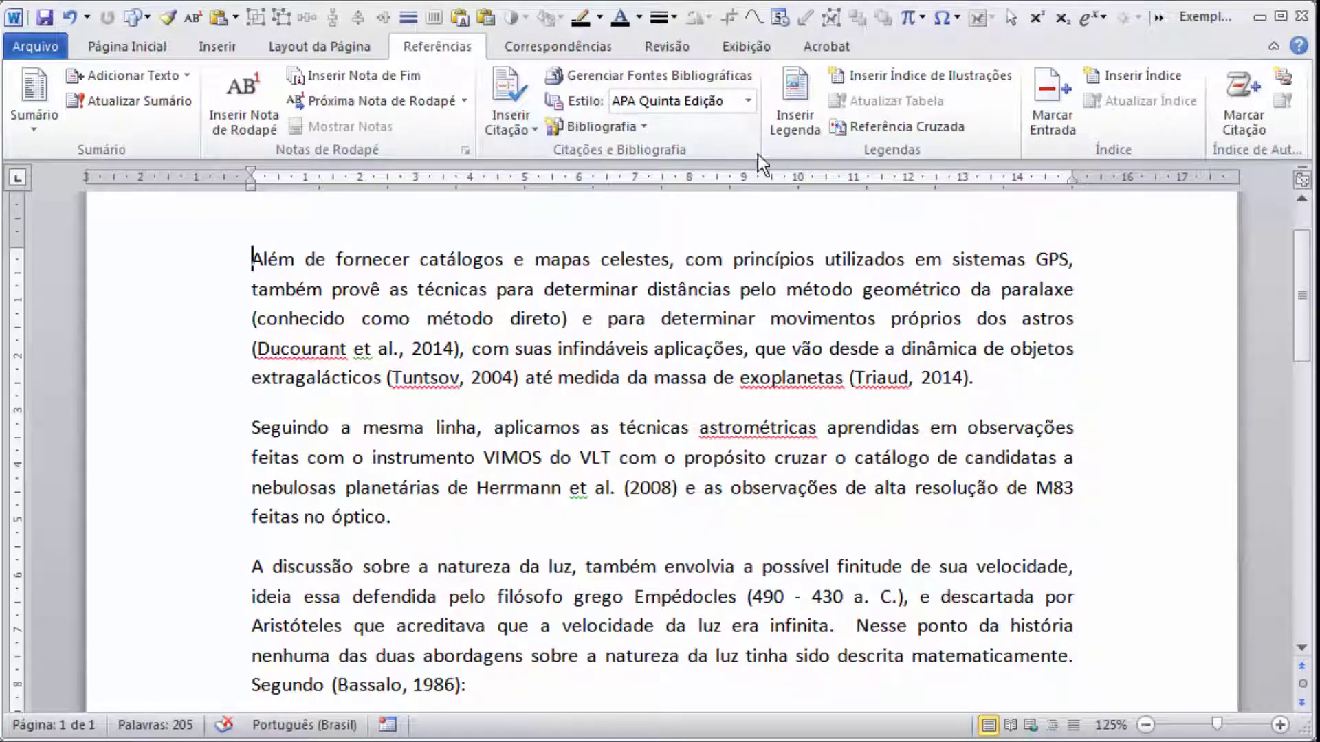
In Word, load ExemploReferencias.xml from the ExemploReferencias folder as the bibliographic source list
click(657, 81)
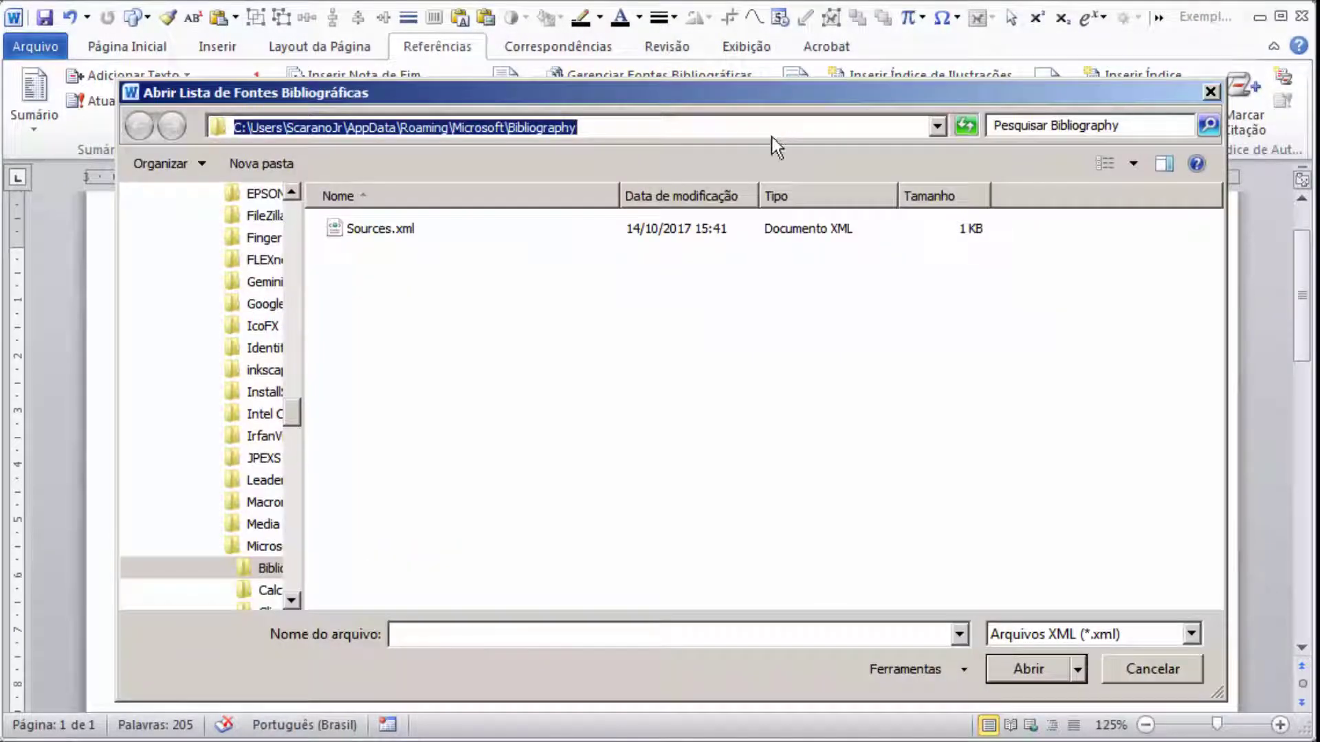
text(C:\Users\ScaranoJr\OneDrive\Videos\VideoTutoriais\ReferenciaBibliograficas\ExemploReferencias)
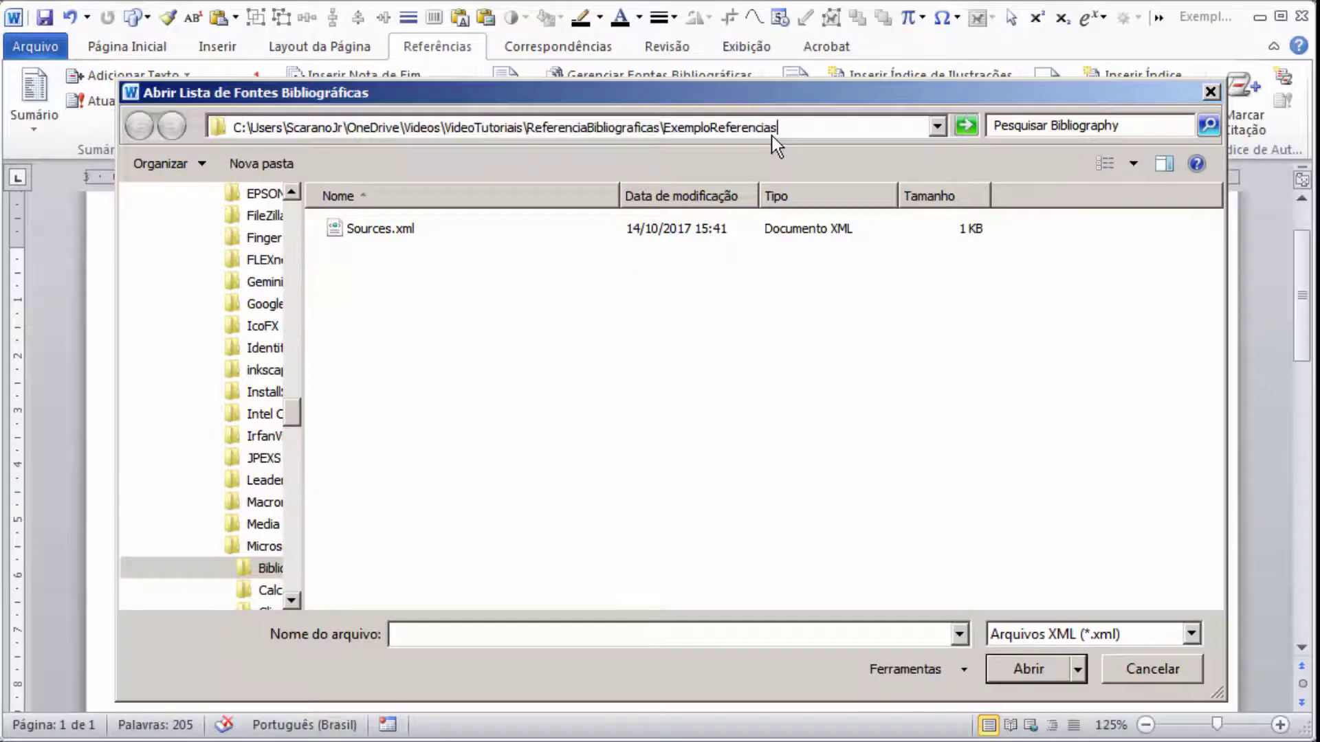
key(Return)
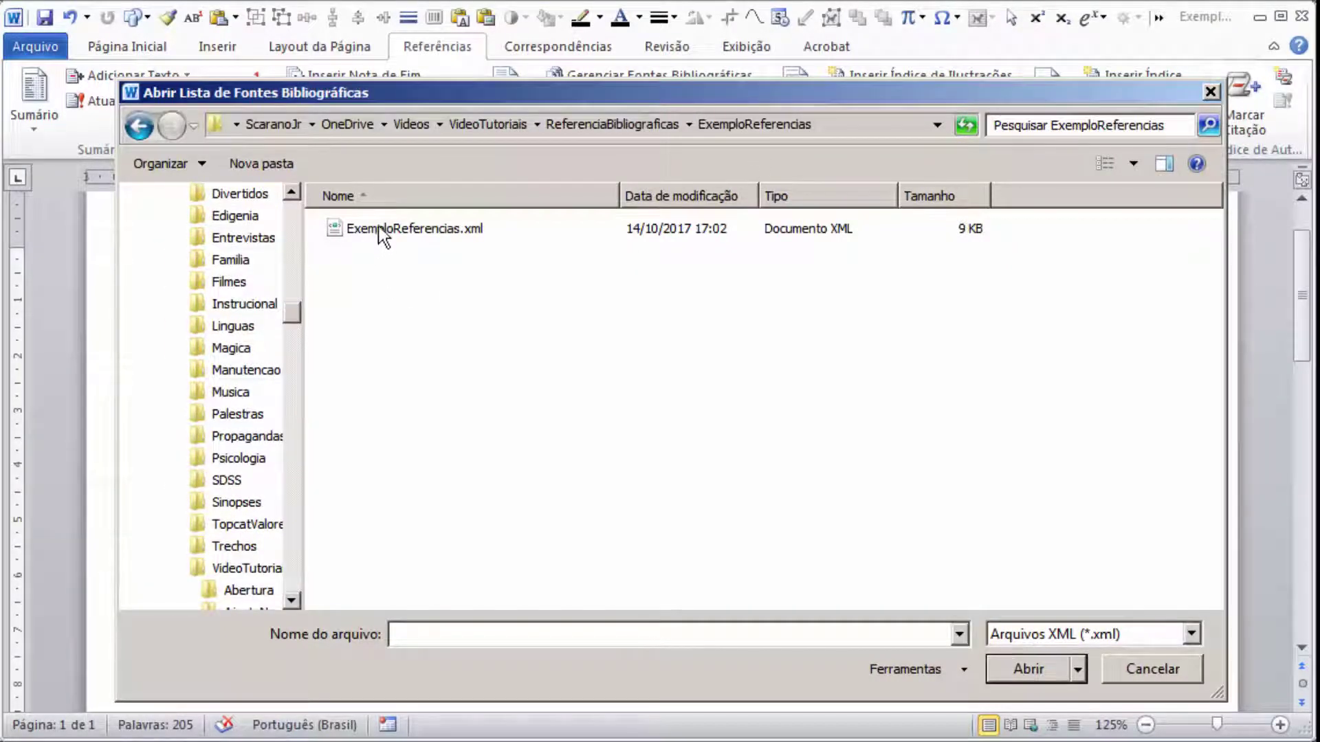
click(379, 228)
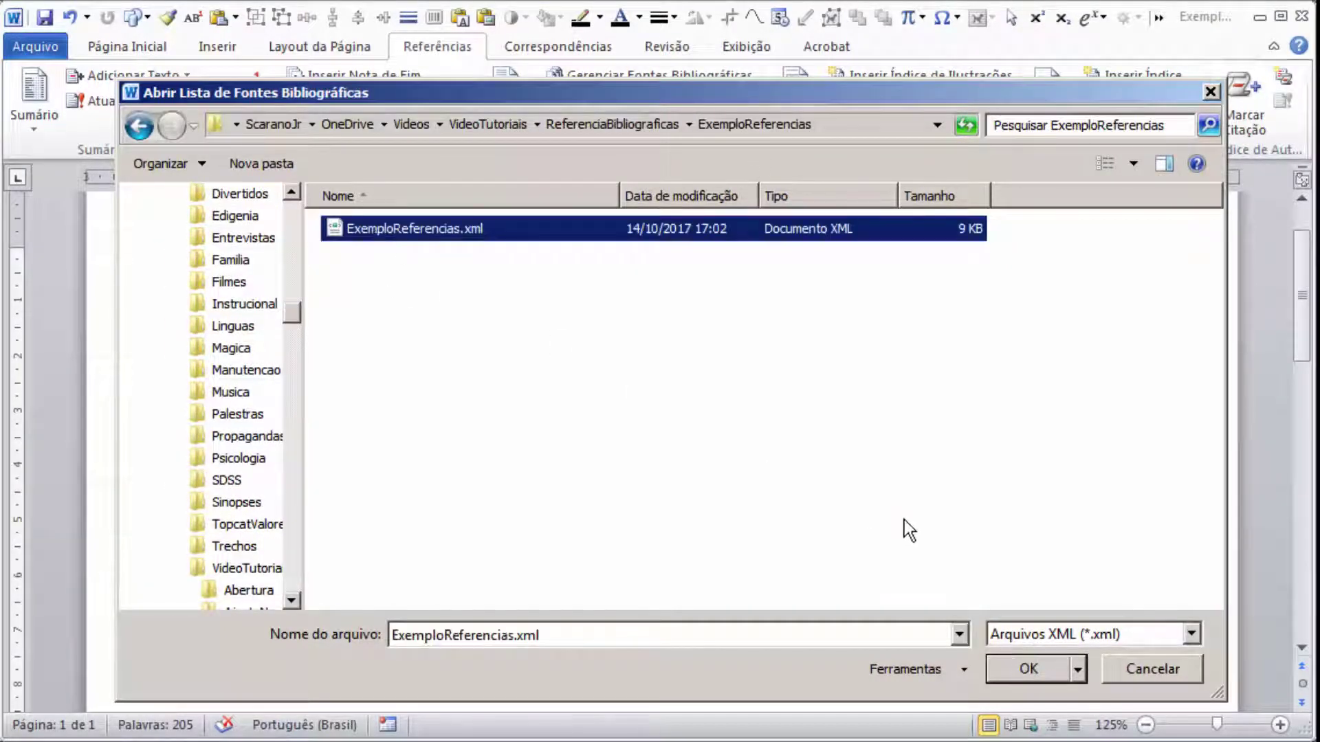
click(1027, 668)
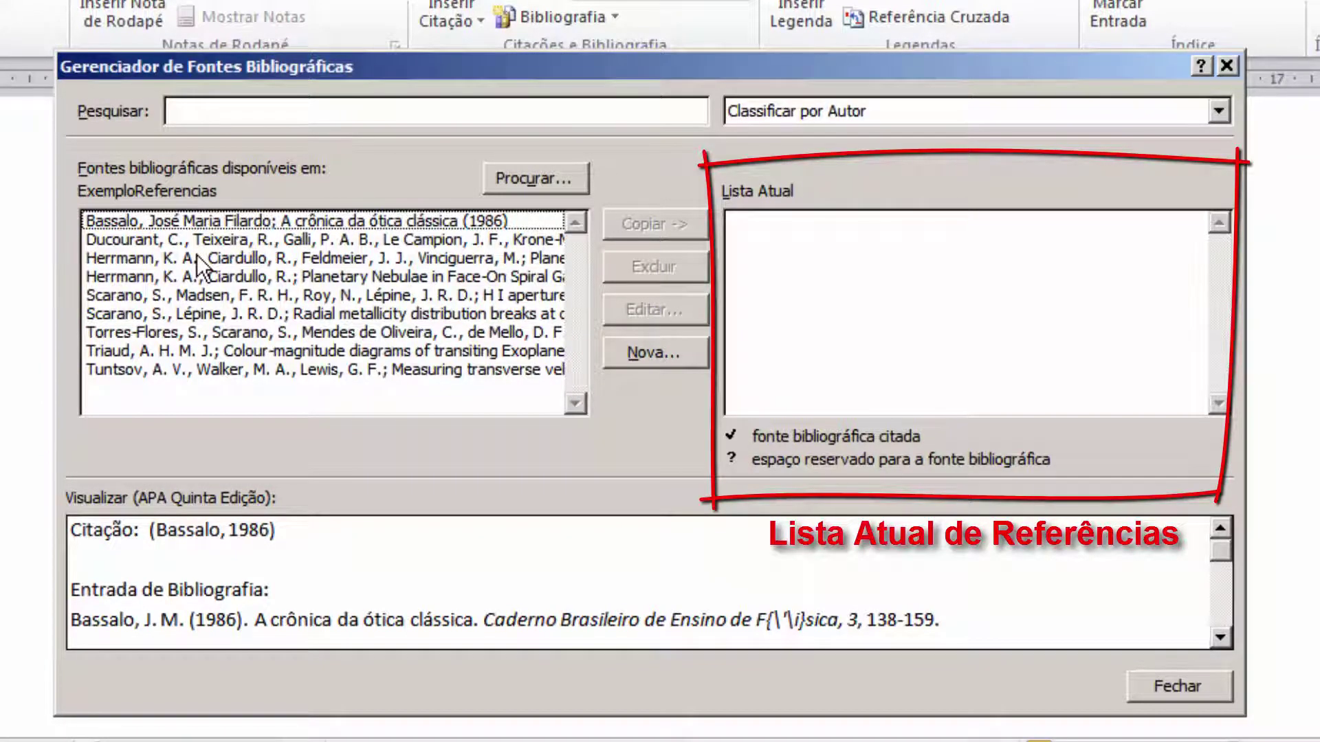
Copy all sources from ExemploReferencias into the document's current list and close the source manager
click(213, 220)
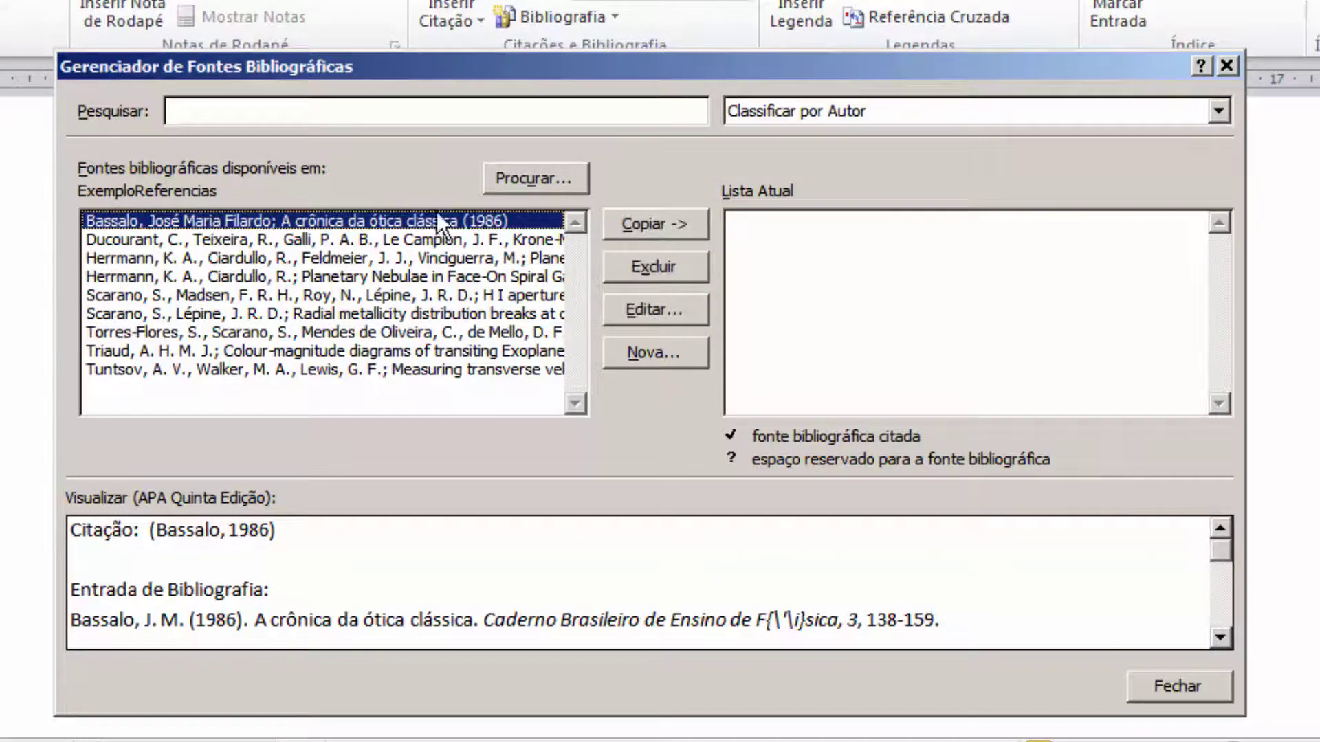
click(625, 219)
click(420, 243)
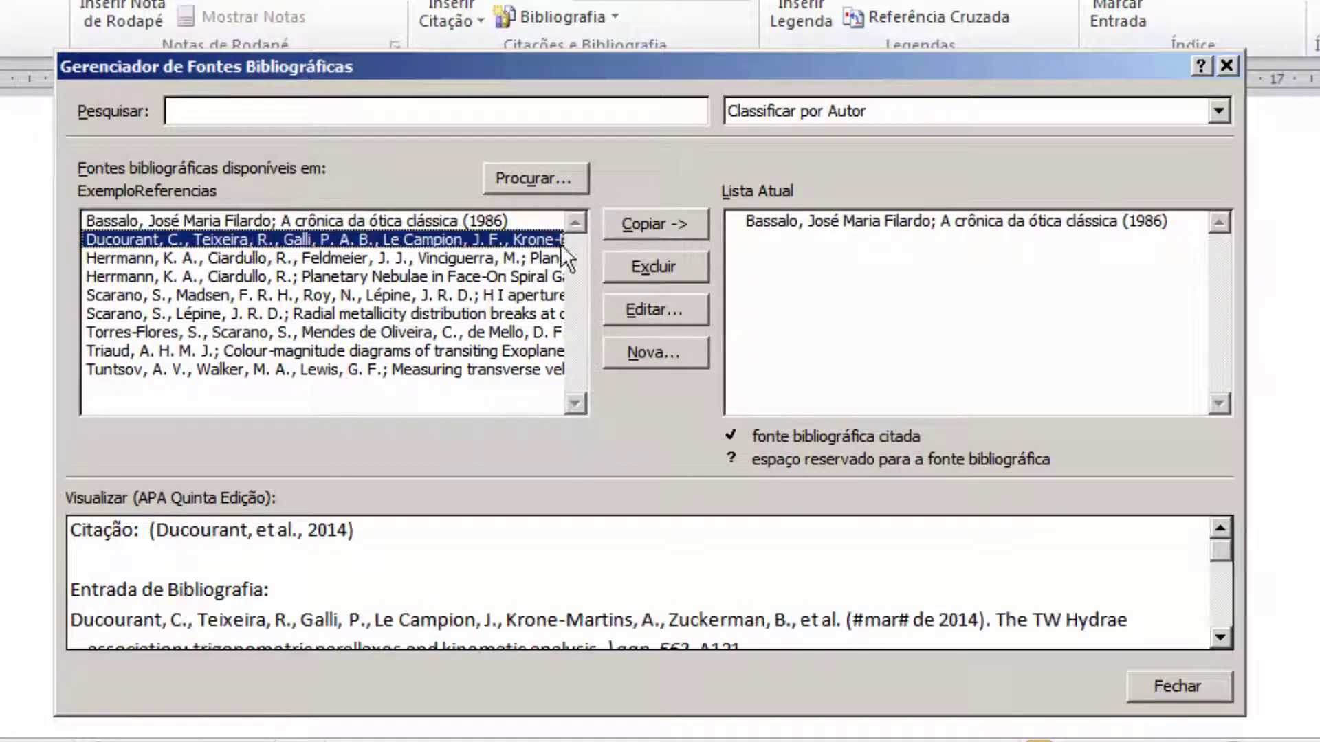
click(622, 225)
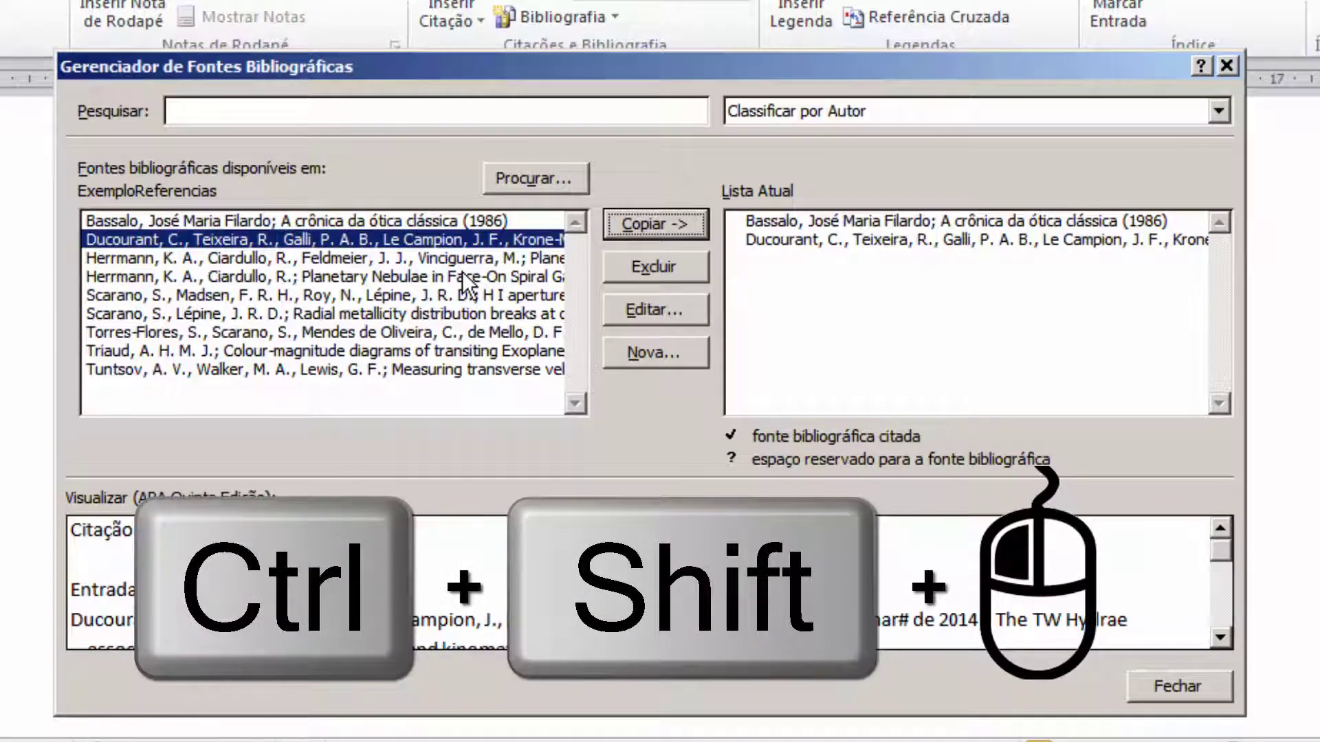
click(466, 257)
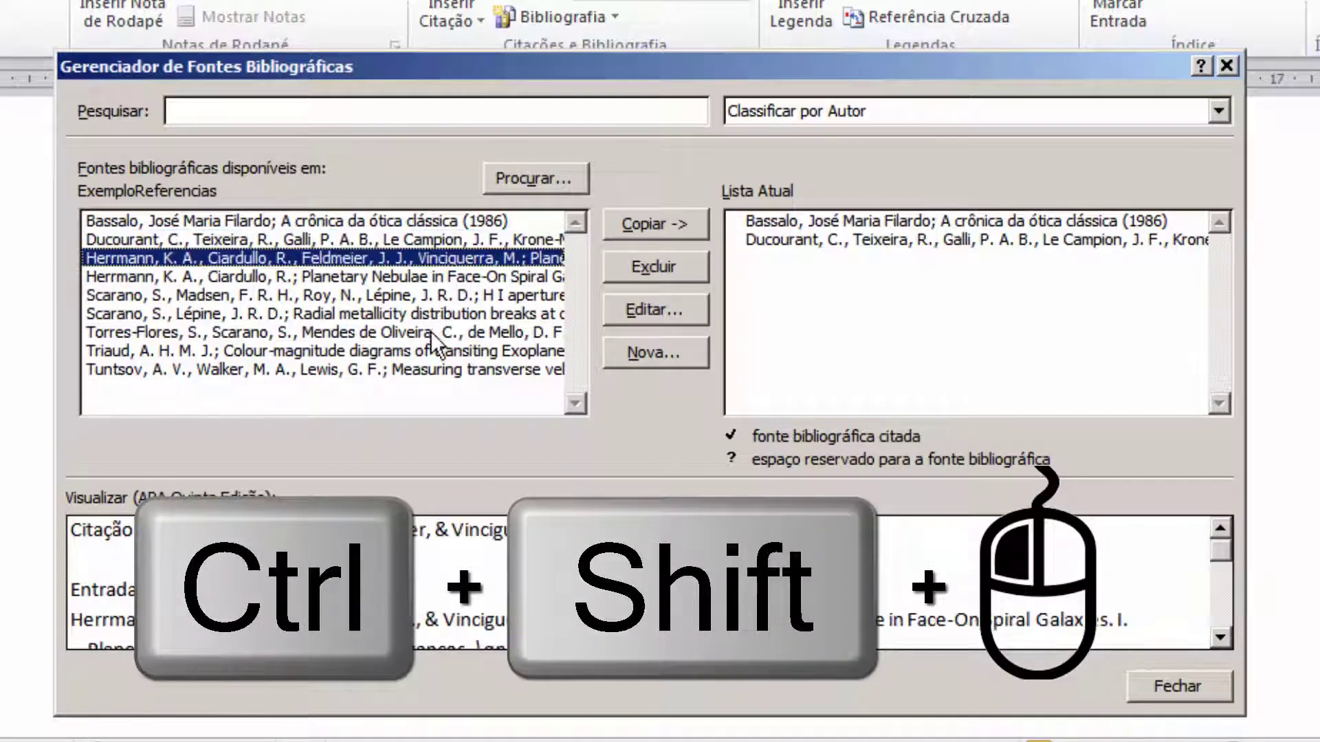
ctrl+shift+click(414, 369)
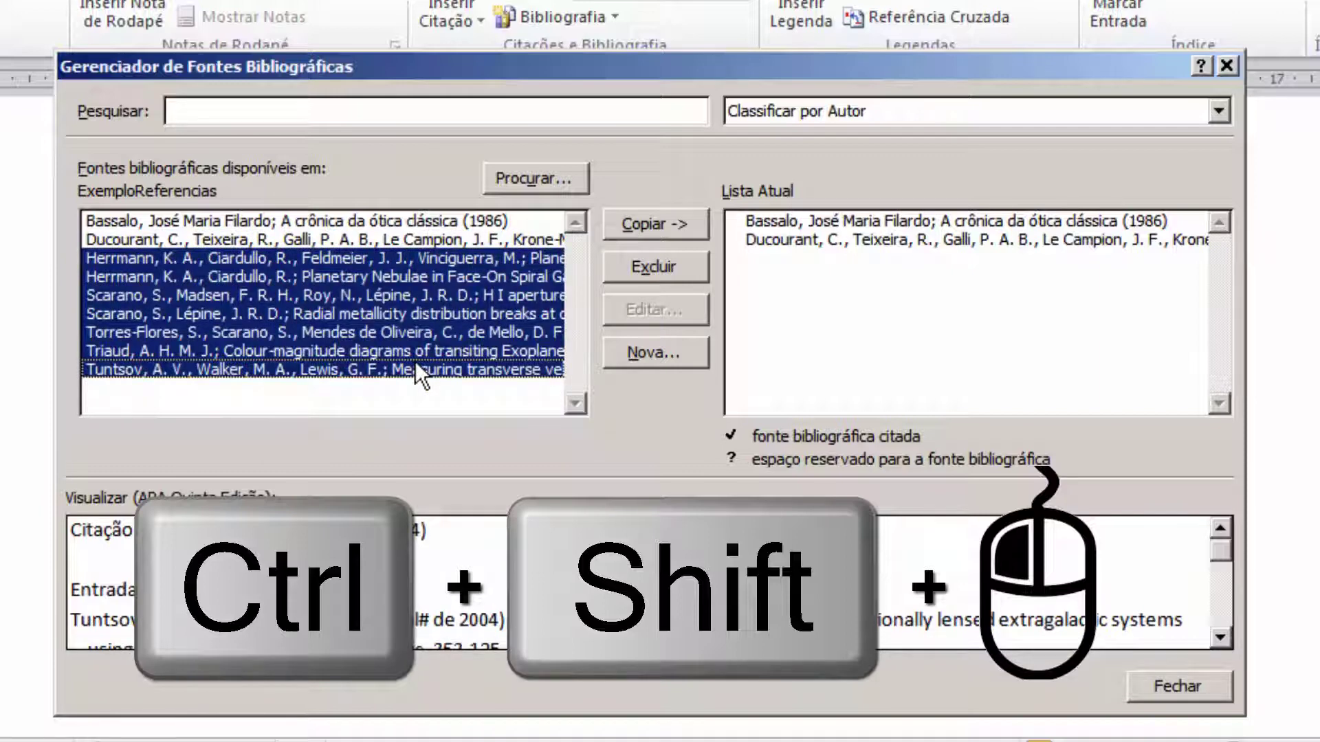
click(639, 227)
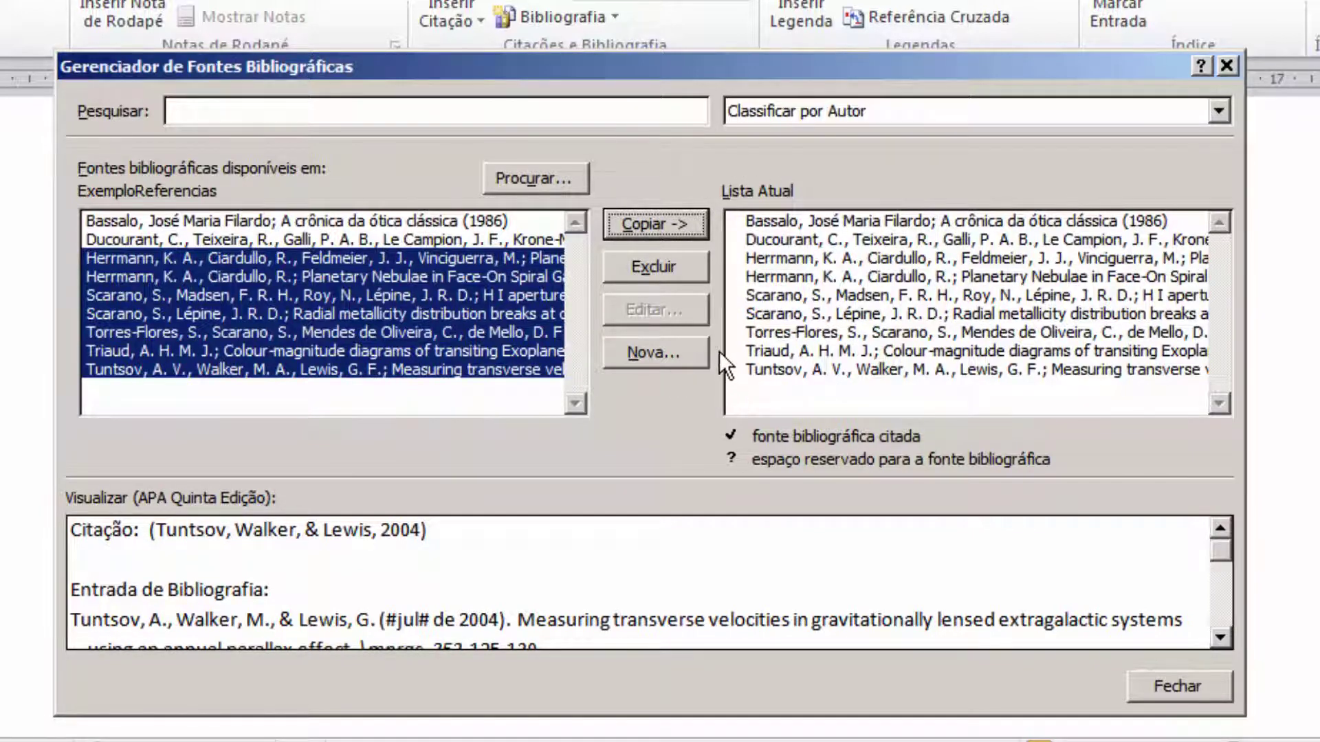
click(1145, 681)
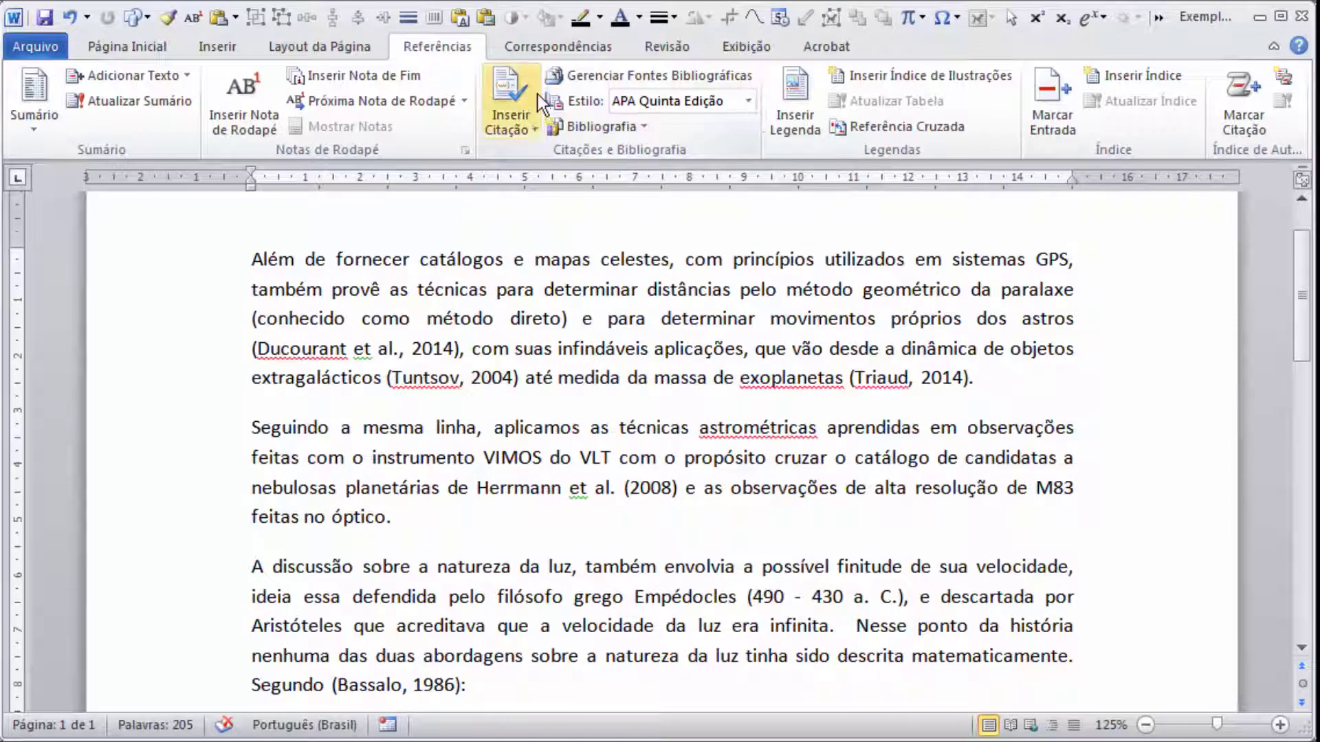
Look through the available citation and bibliography styles
click(748, 101)
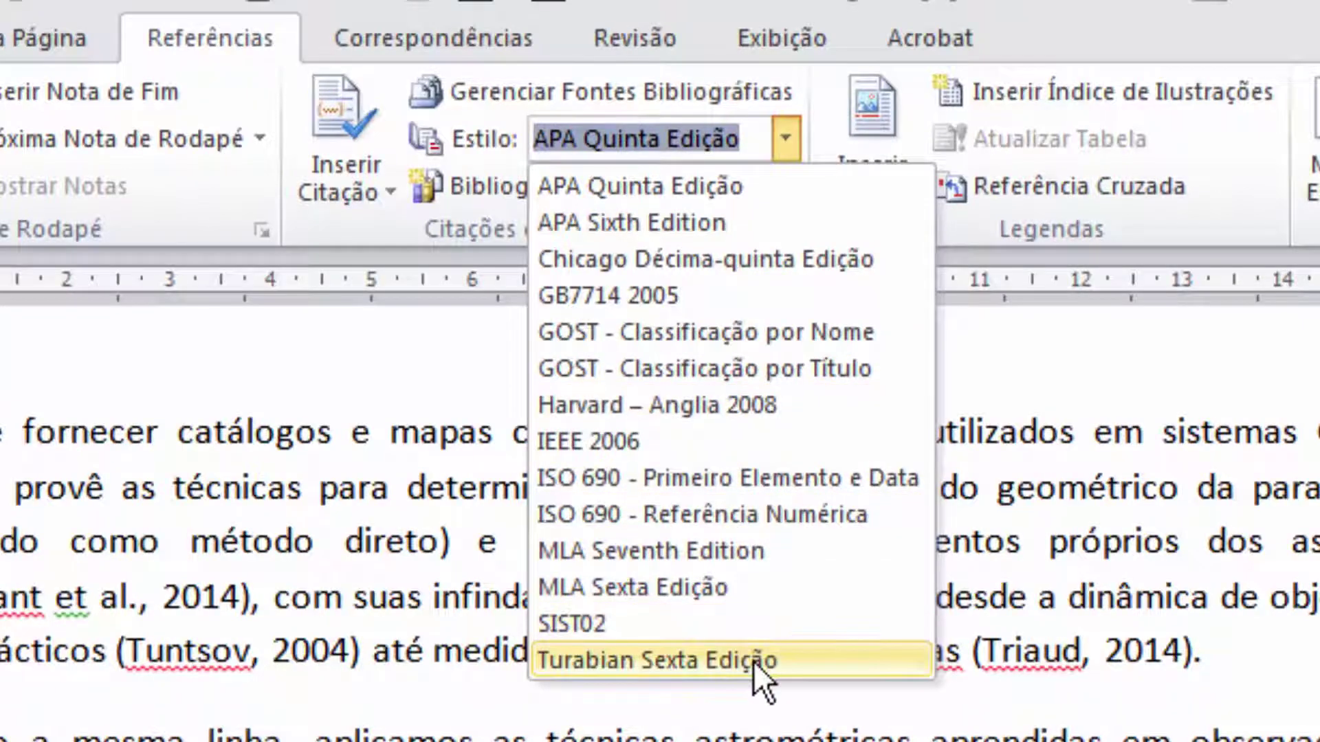
click(783, 134)
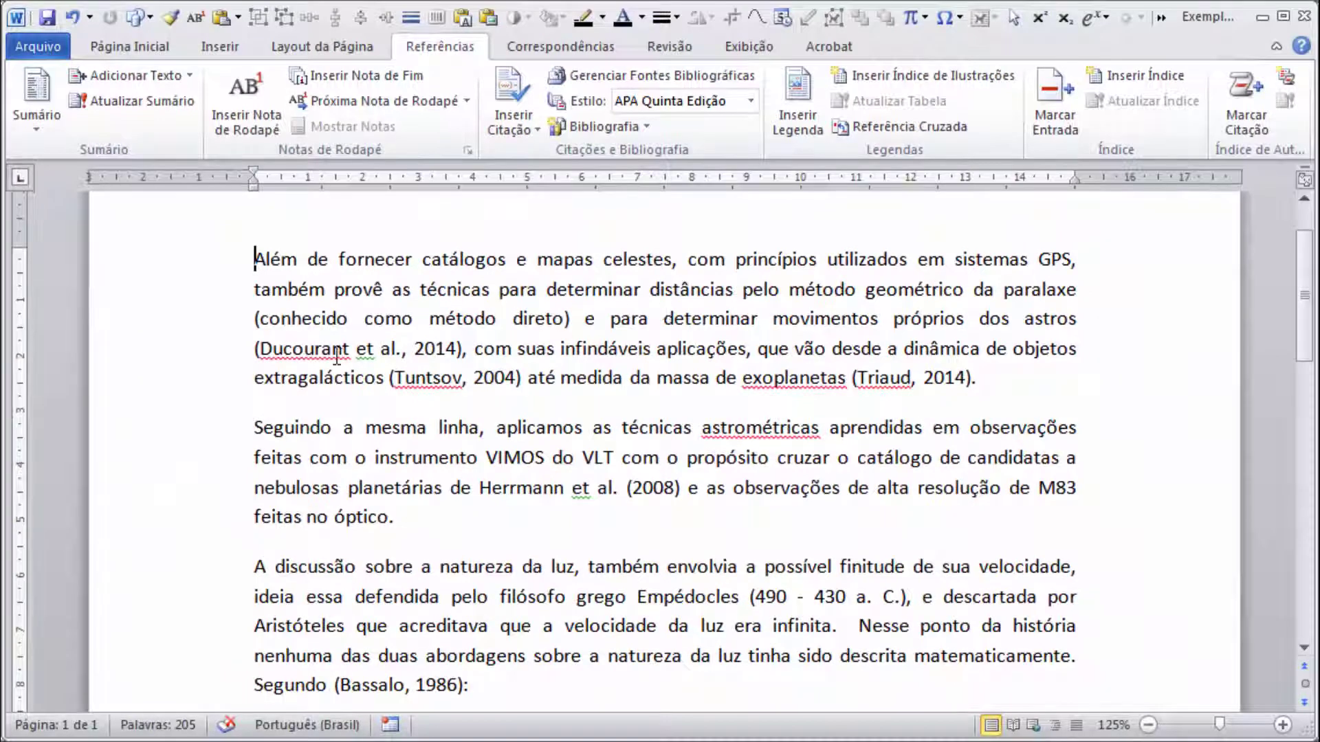
Replace the first typed 2014 citation in the opening paragraph with a citation of the TW Hydrae association article, and check the inserted field
drag(256, 348, 463, 348)
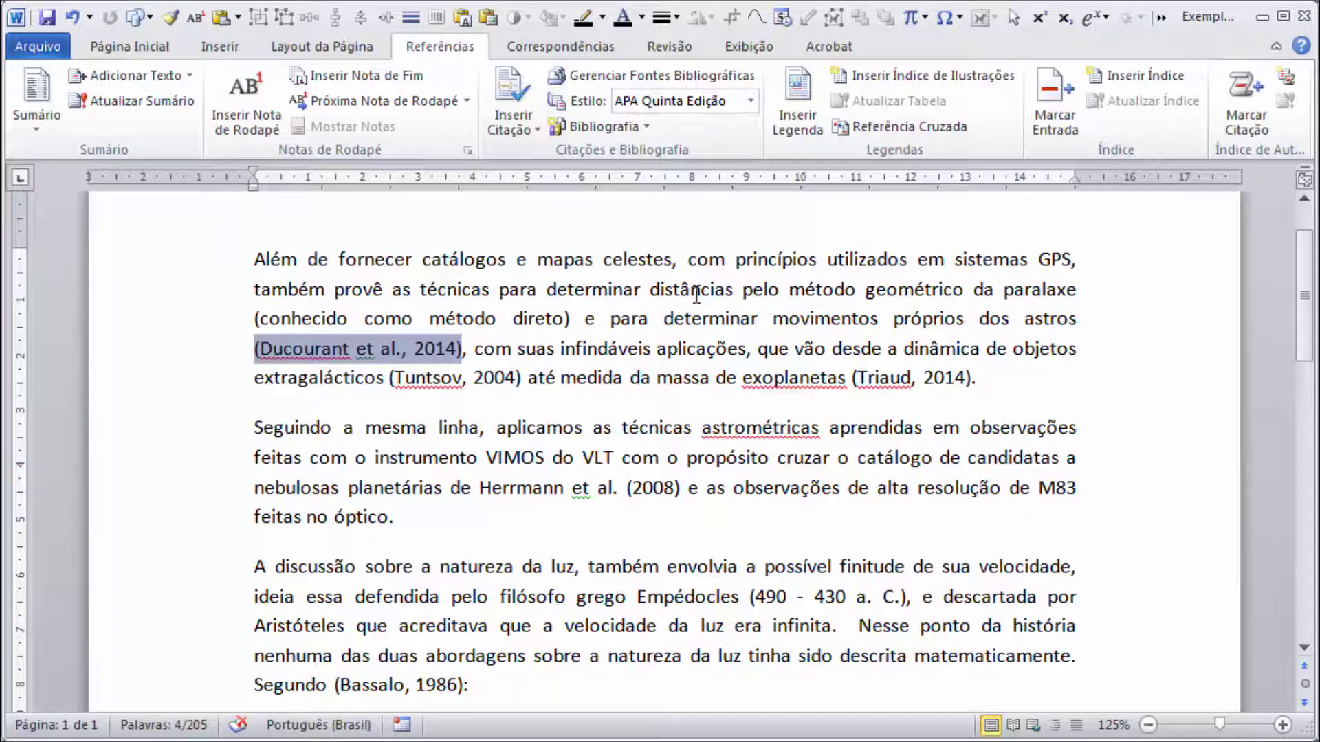
click(534, 132)
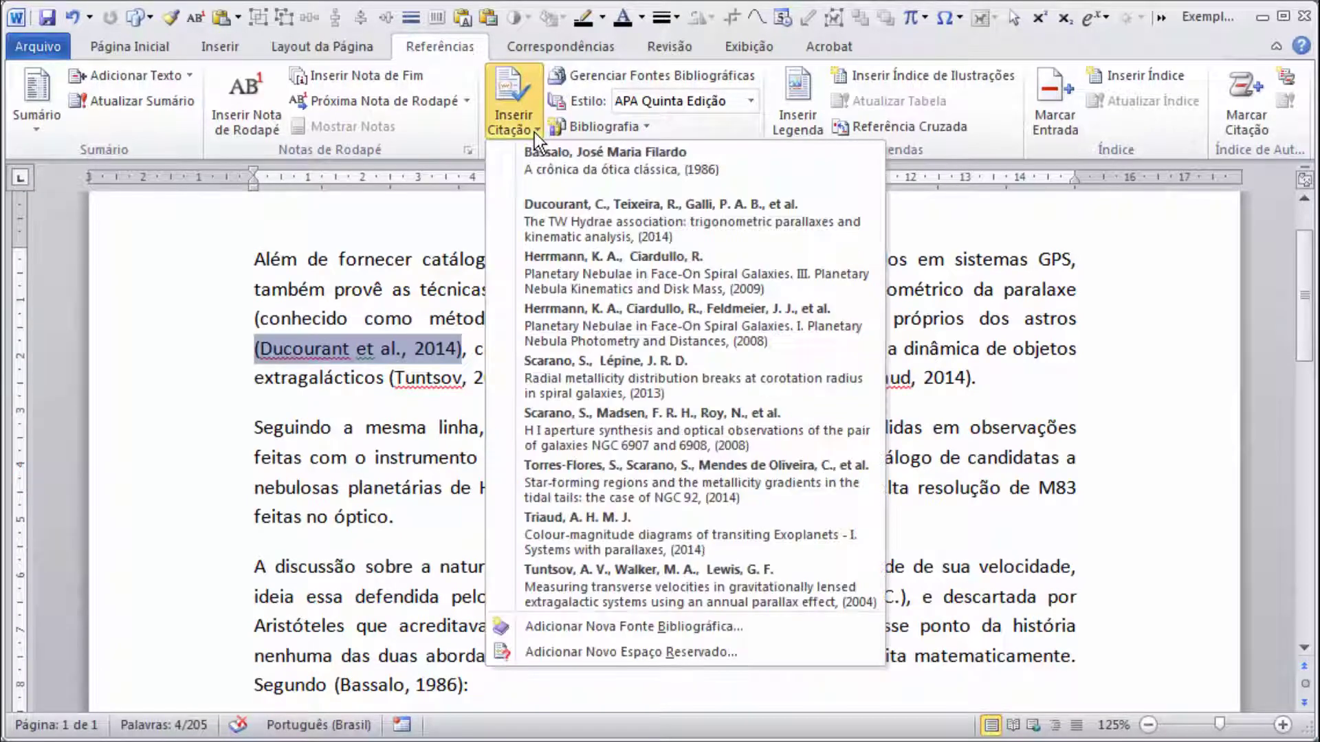
click(625, 212)
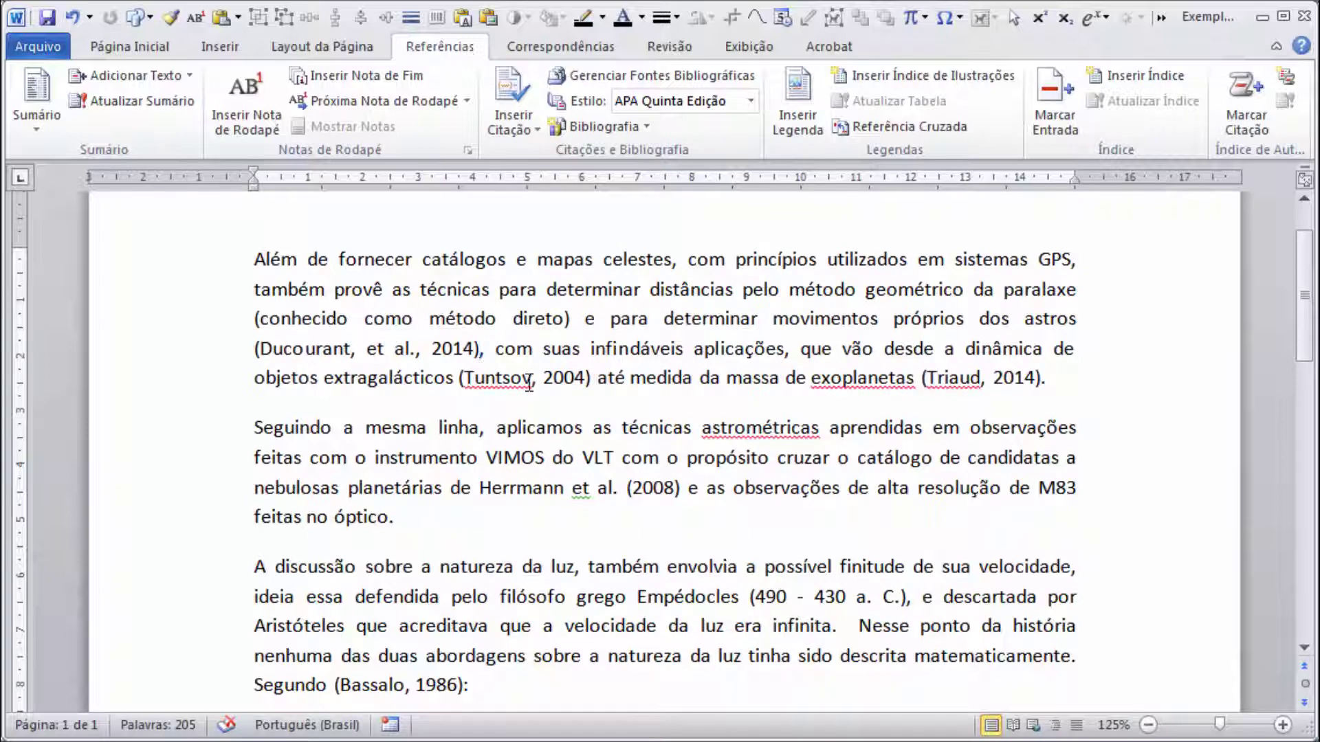
click(445, 351)
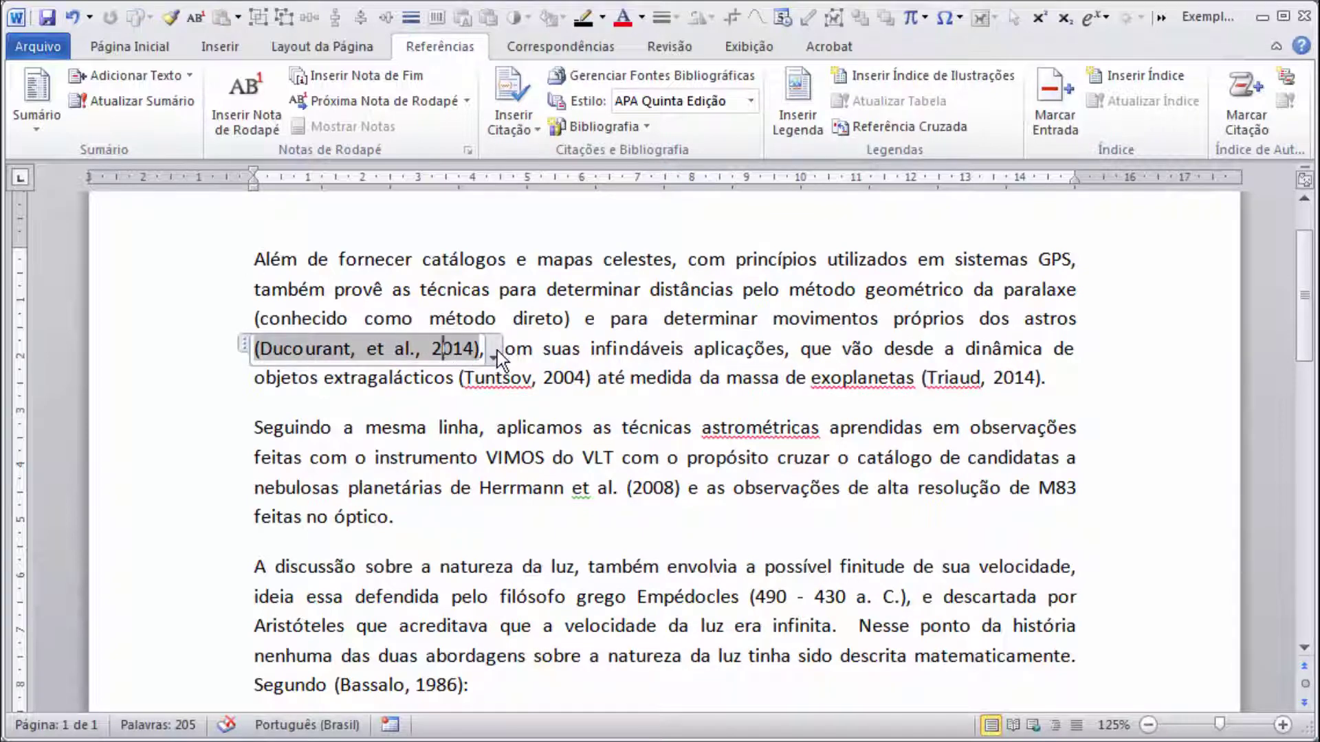
click(576, 347)
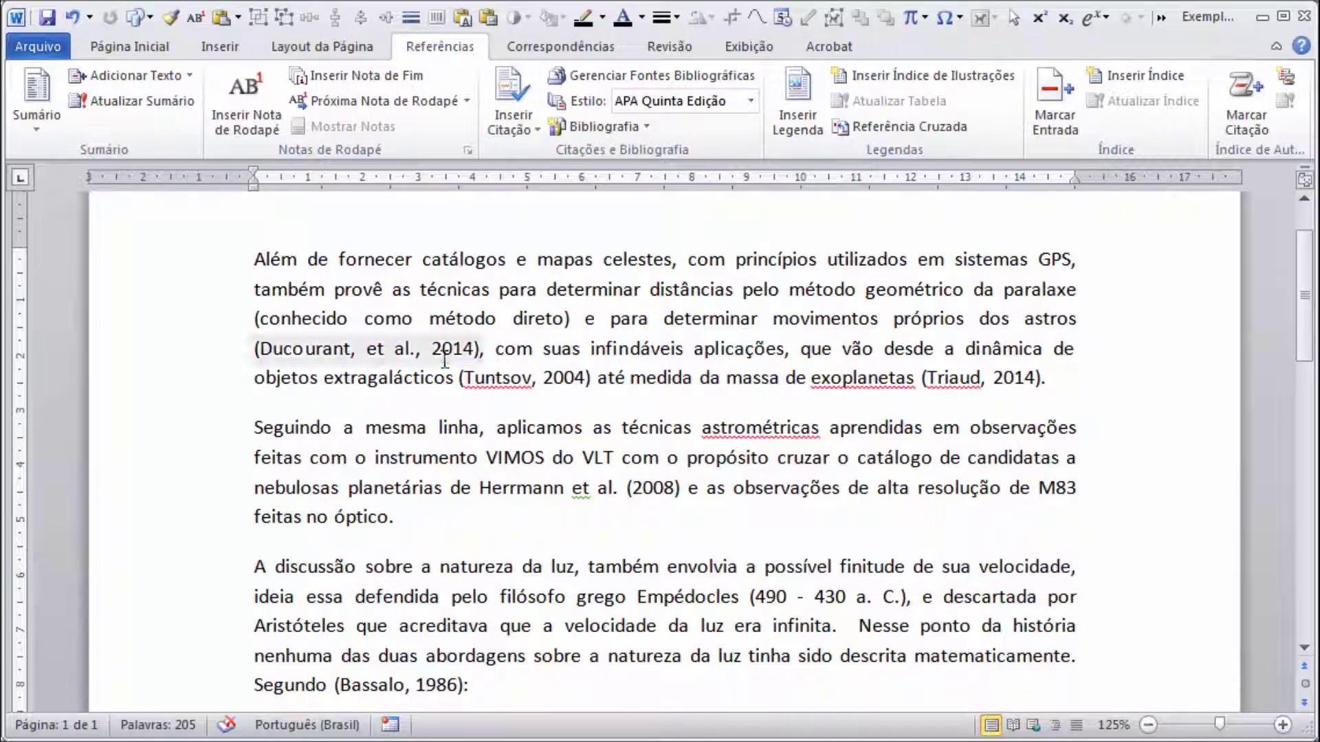
Replace the typed 2004 citation in the first paragraph with a citation of "Measuring transverse velocities in gravitationally lensed extragalactic systems"
drag(462, 378, 586, 378)
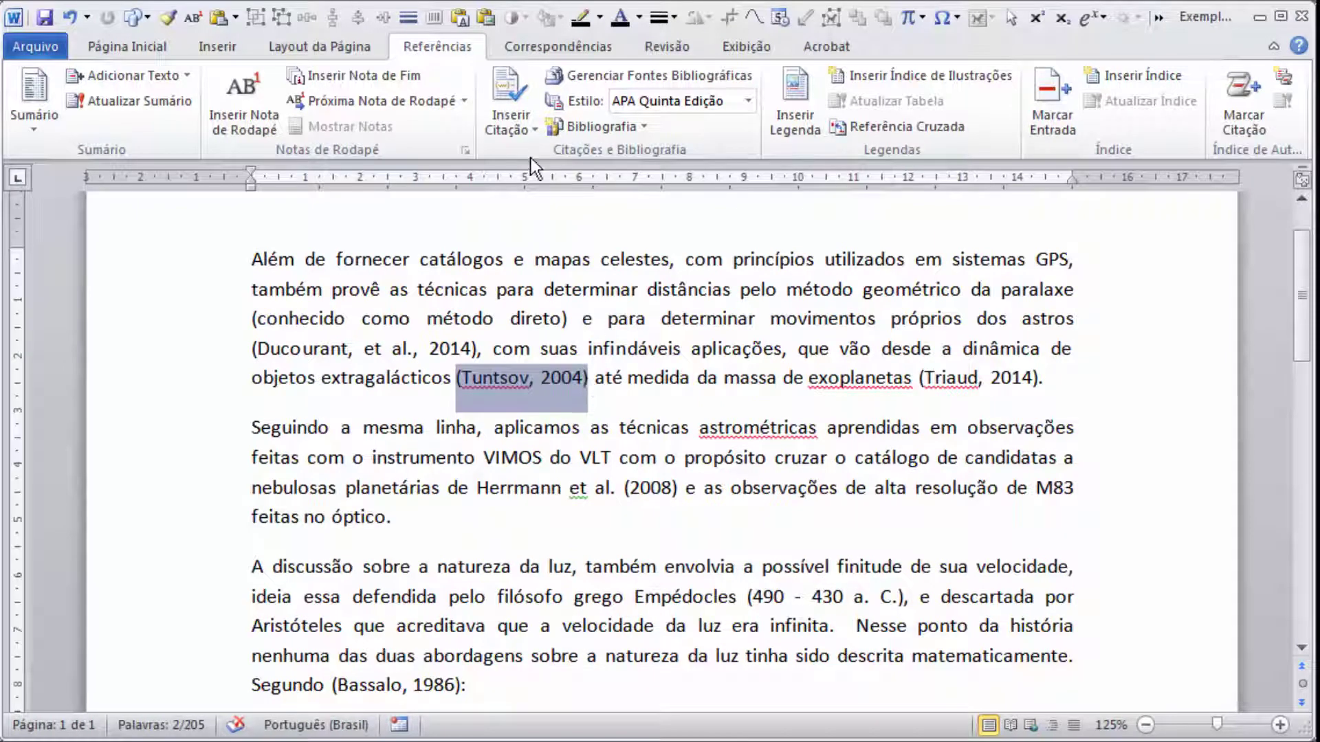
click(526, 130)
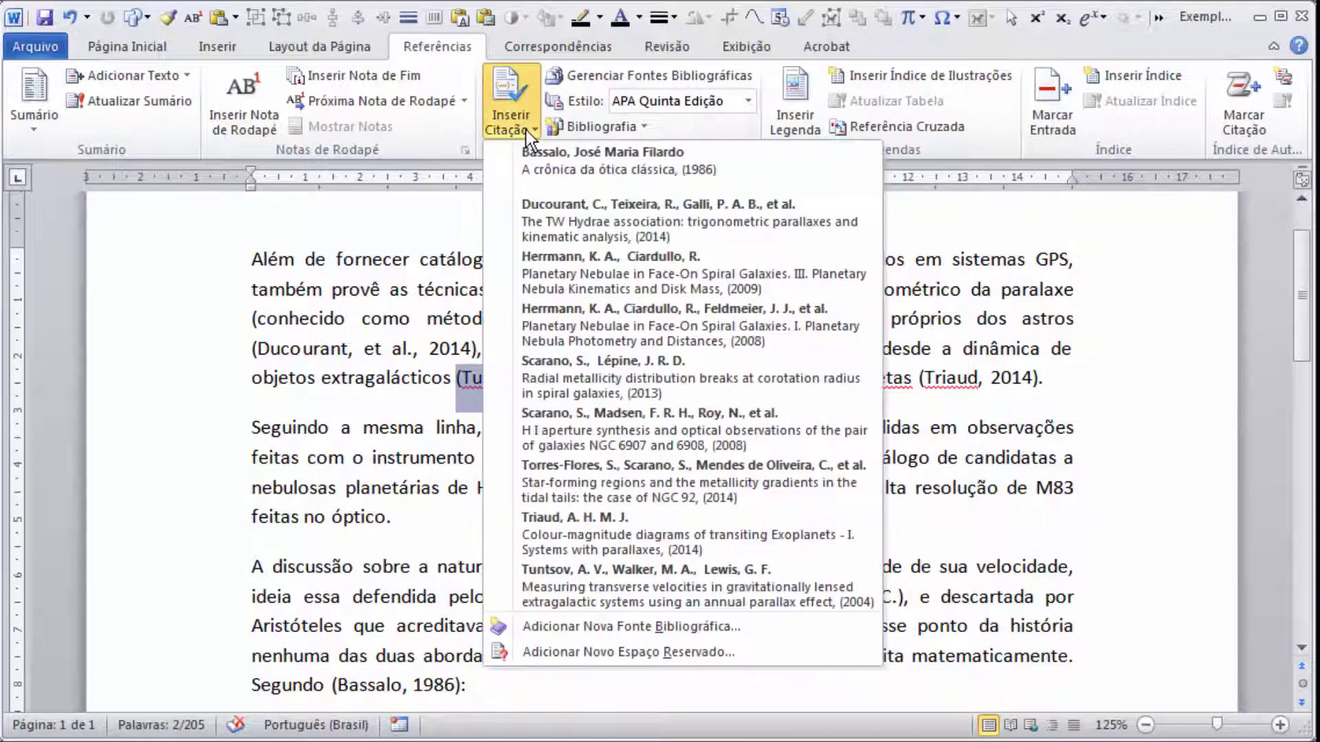
click(719, 575)
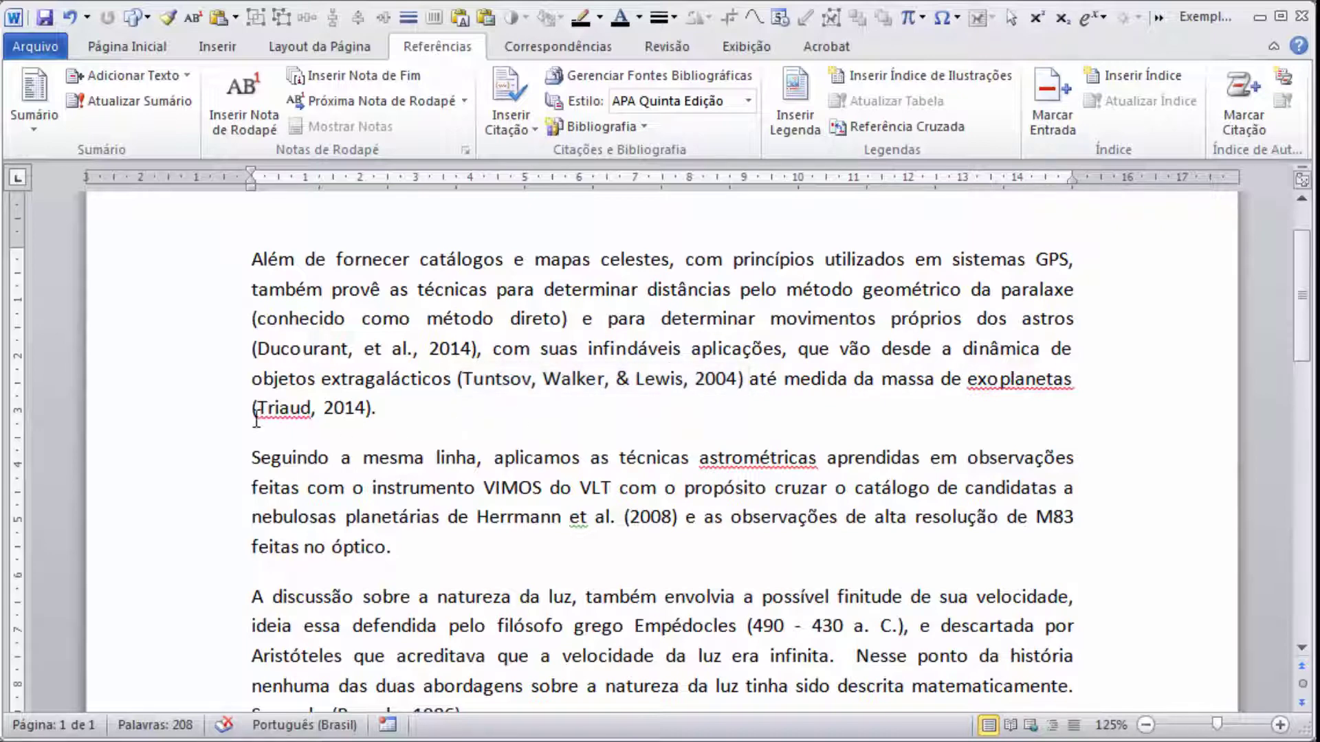
Replace the typed 2014 citation closing the first paragraph with a citation of "Colour-magnitude diagrams of transiting Exoplanets"
drag(251, 410, 371, 408)
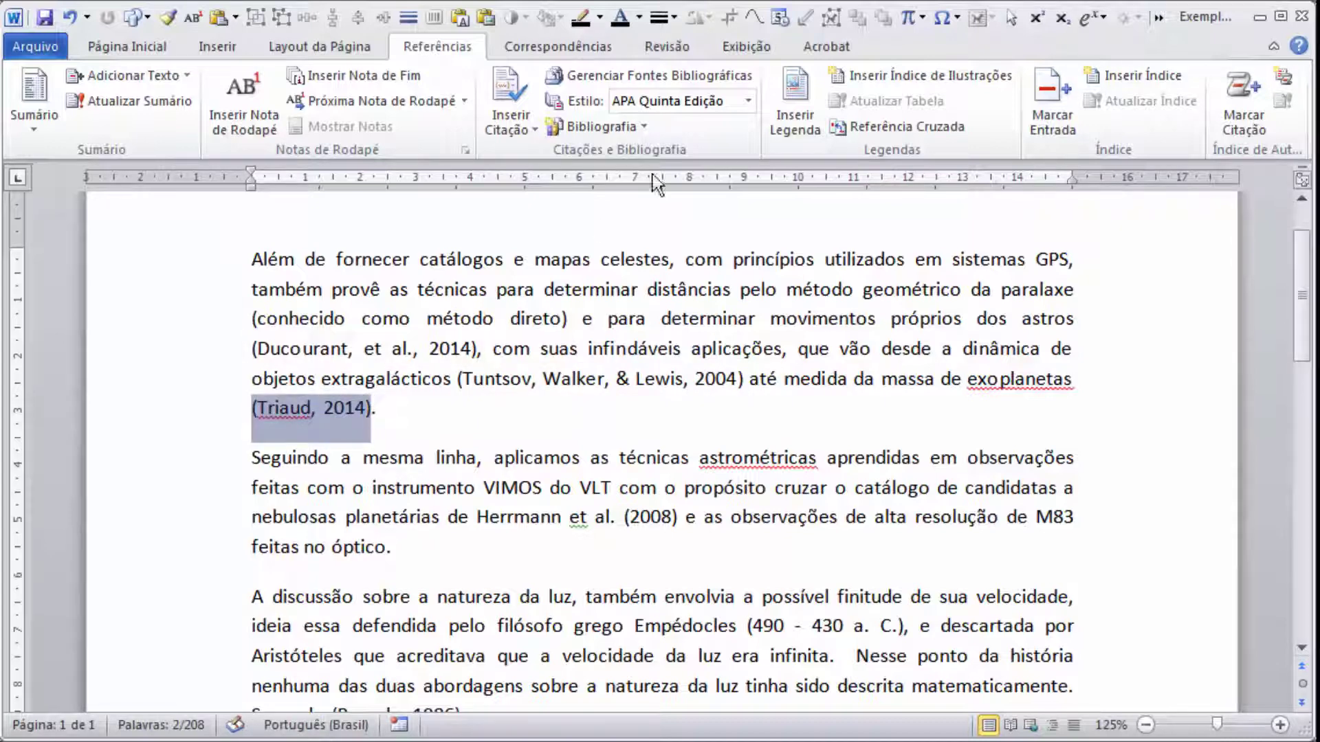
click(522, 133)
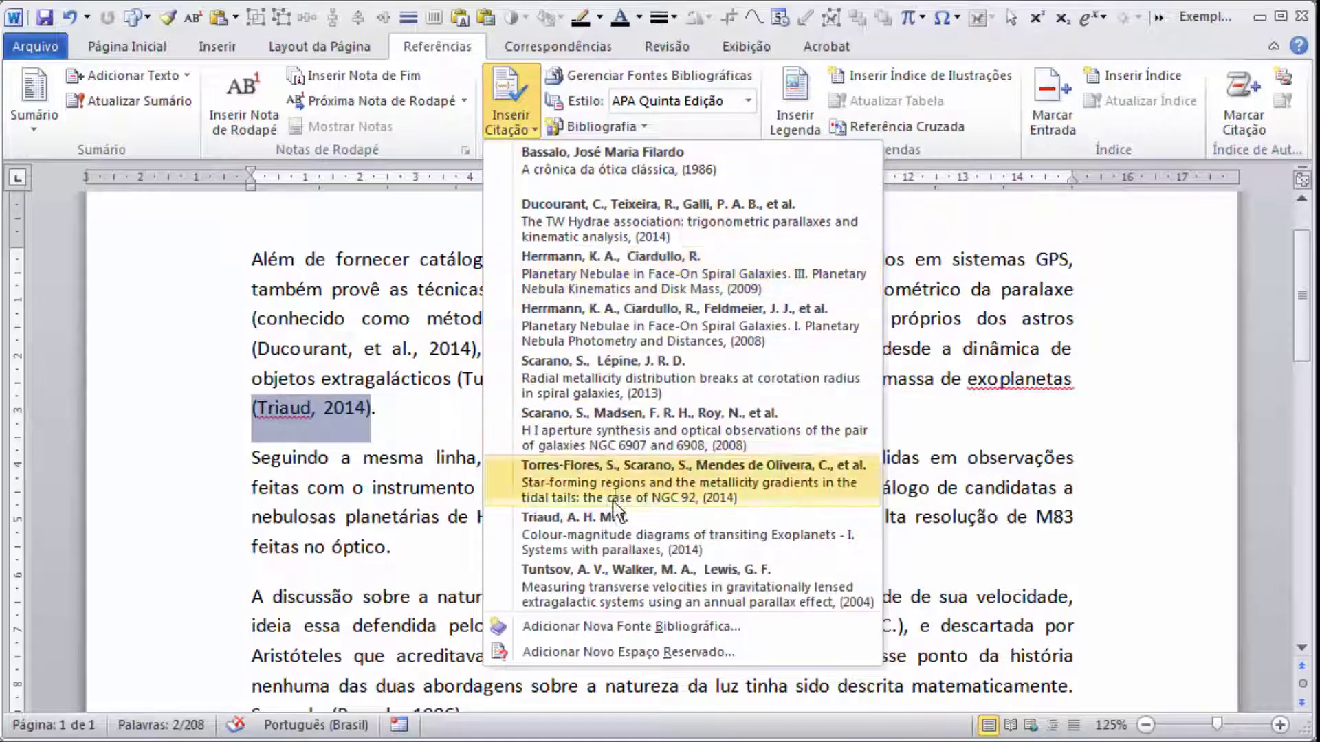
click(603, 521)
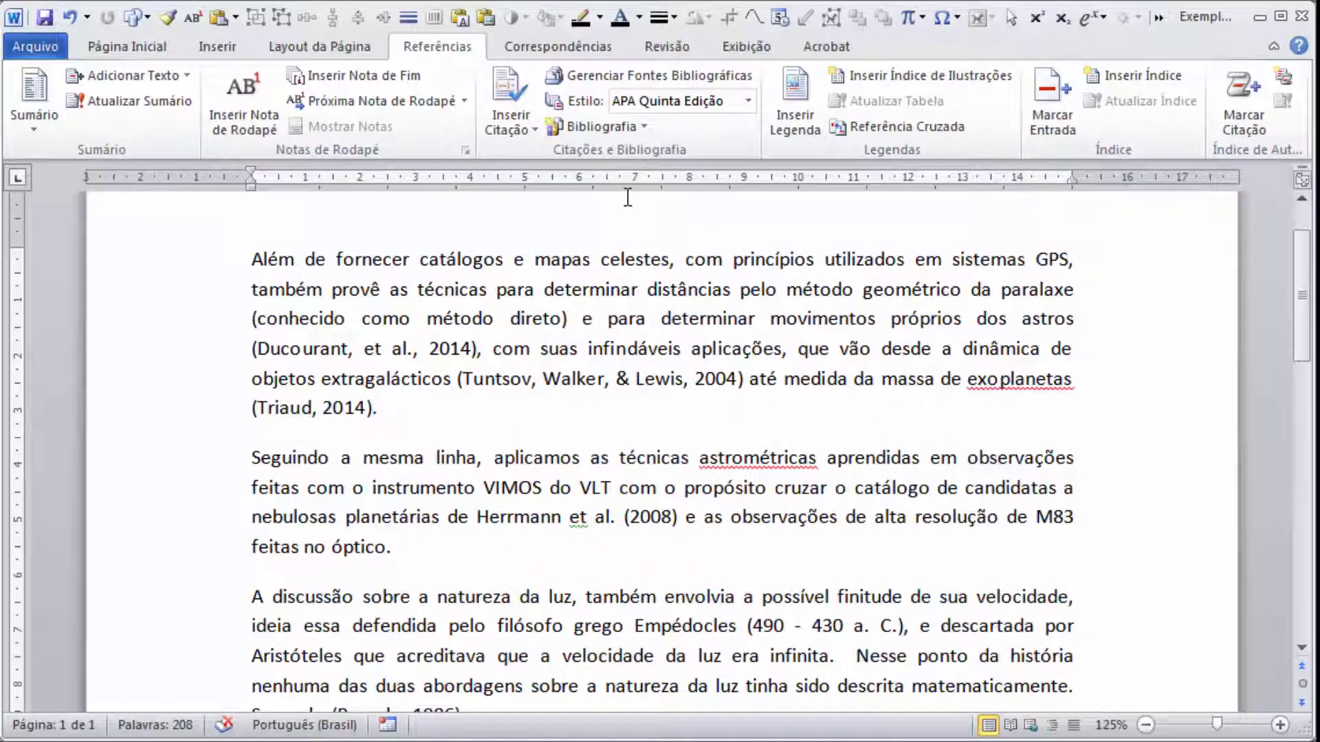
Replace the typed 2008 author-year reference in the second paragraph with a citation of "Planetary Nebulae in Face-On Spiral Galaxies. I"
drag(476, 512, 682, 514)
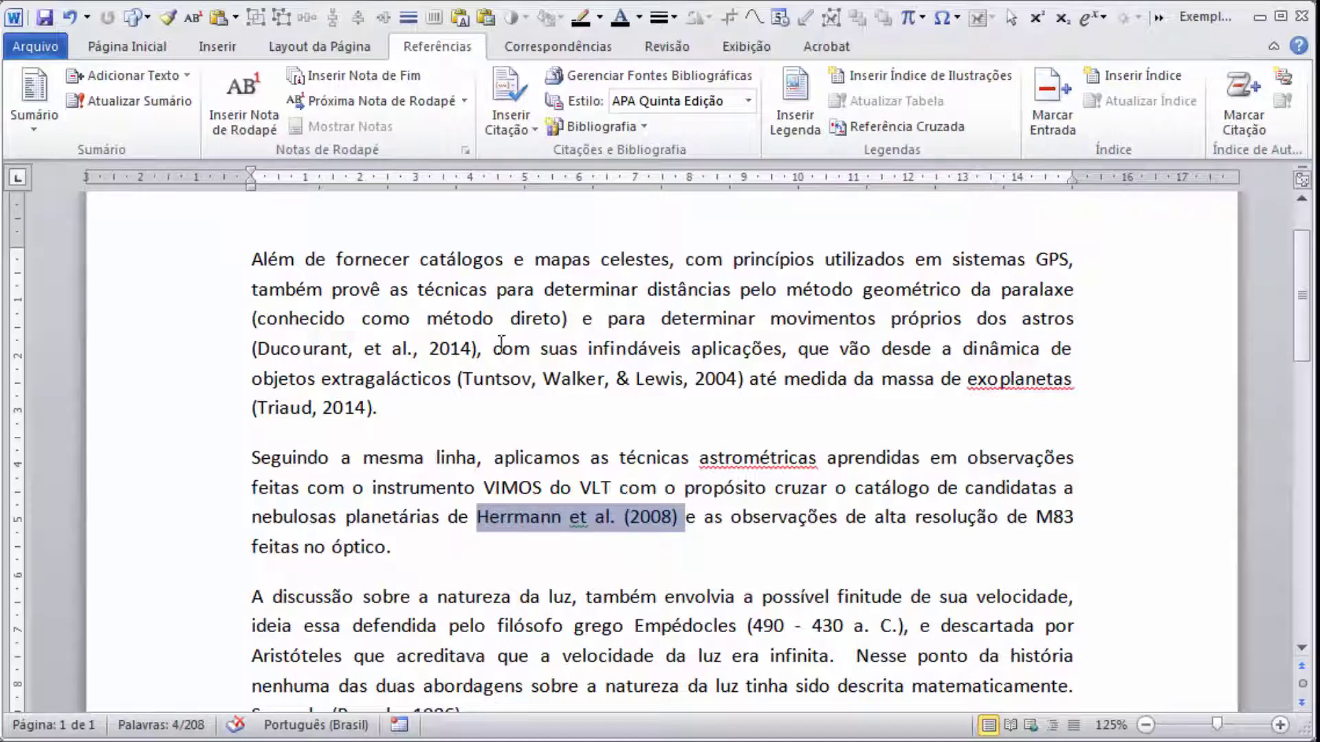
click(528, 132)
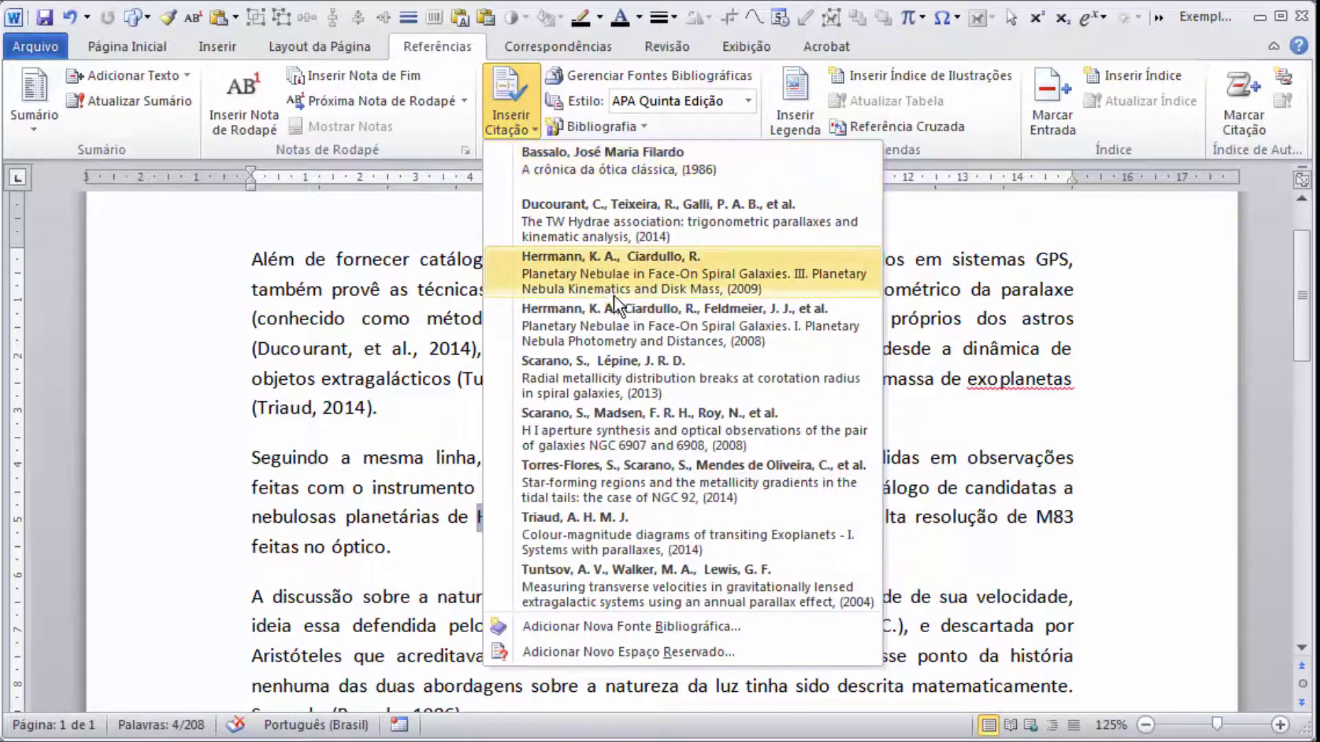
click(659, 328)
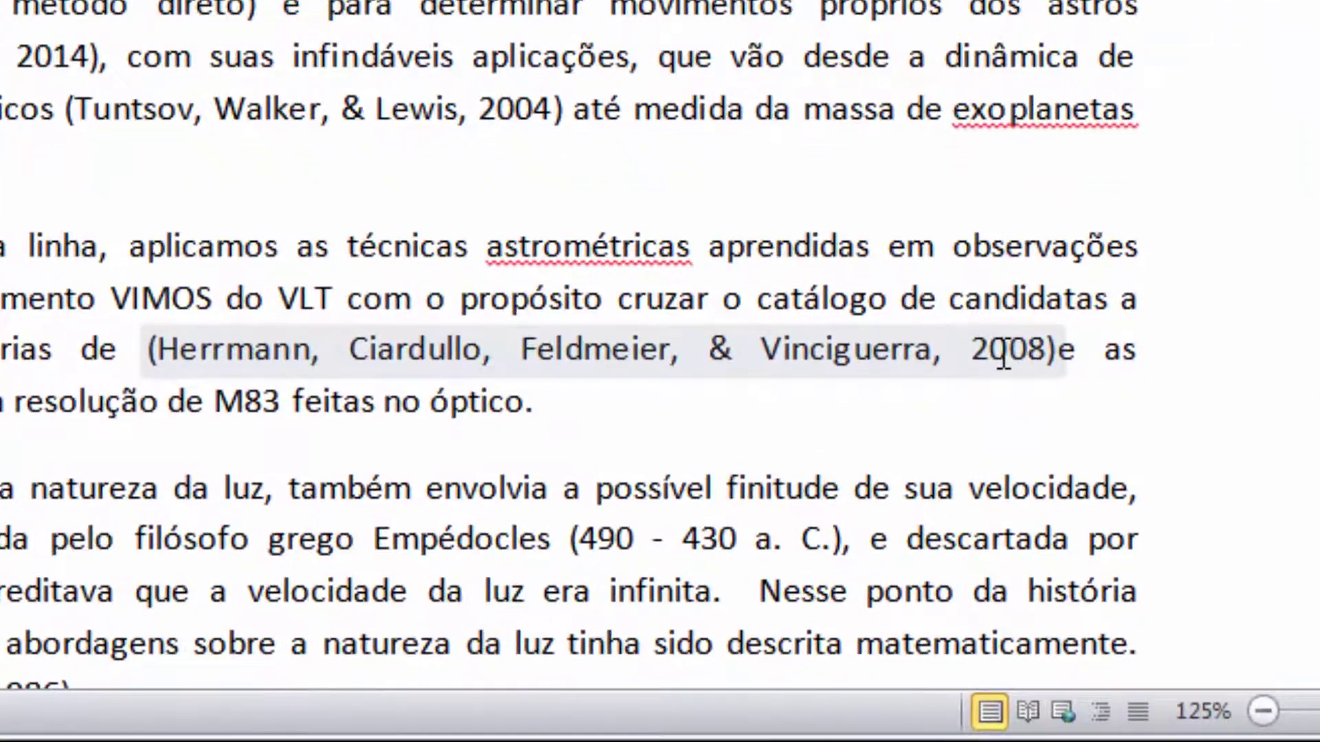
Convert the 2008 citation in the second paragraph into static text
click(1006, 520)
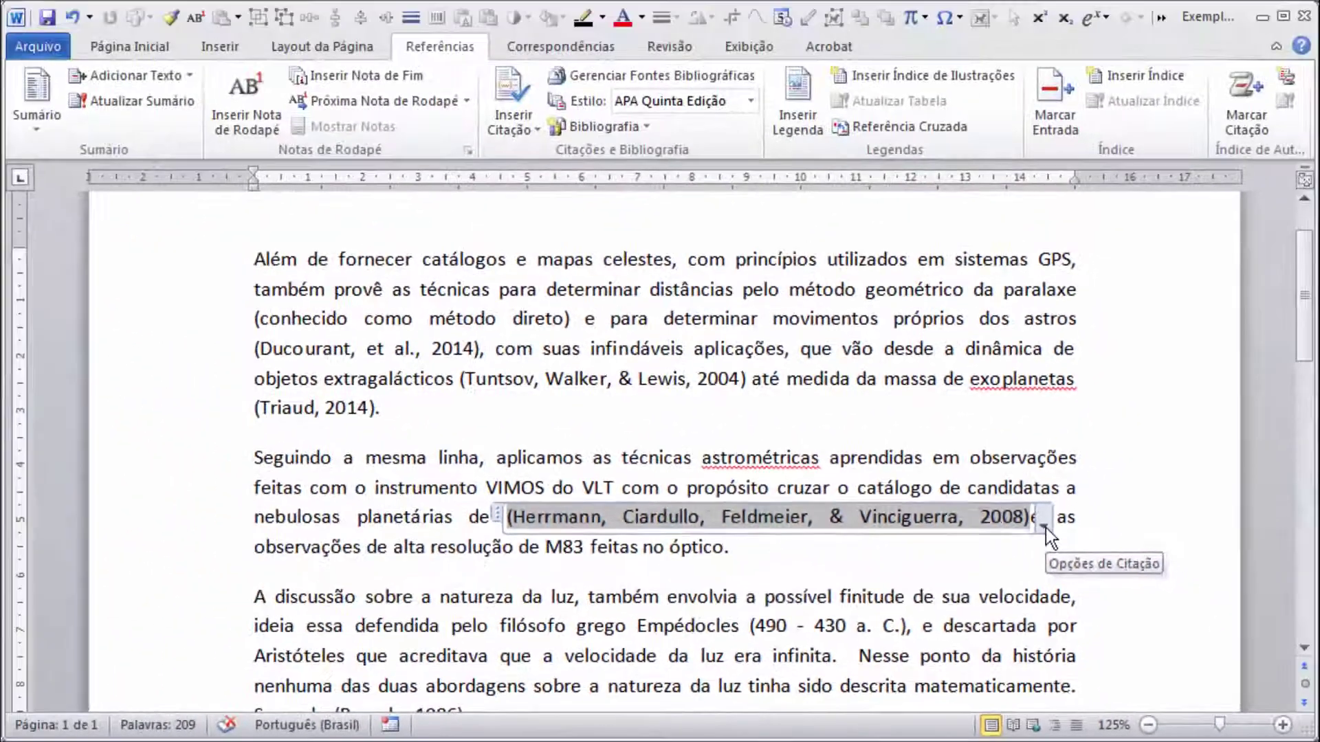
click(1081, 367)
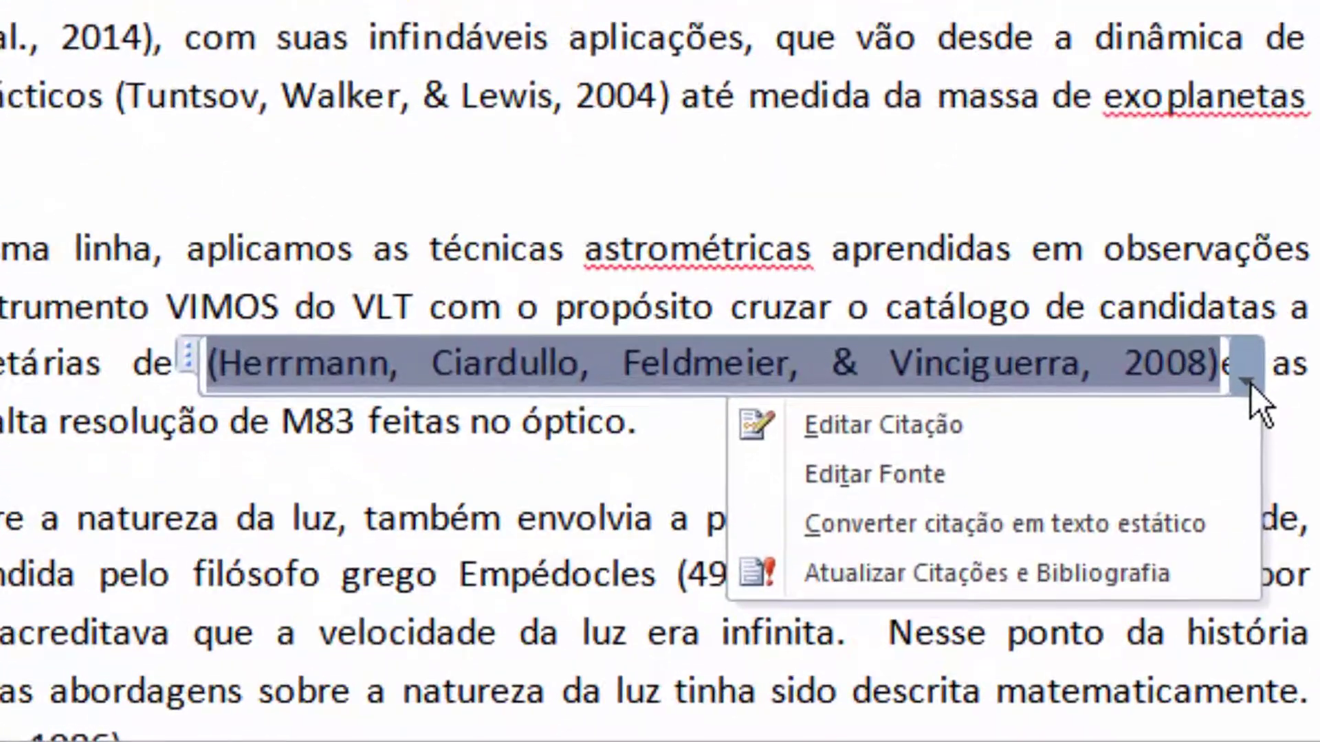
click(1163, 522)
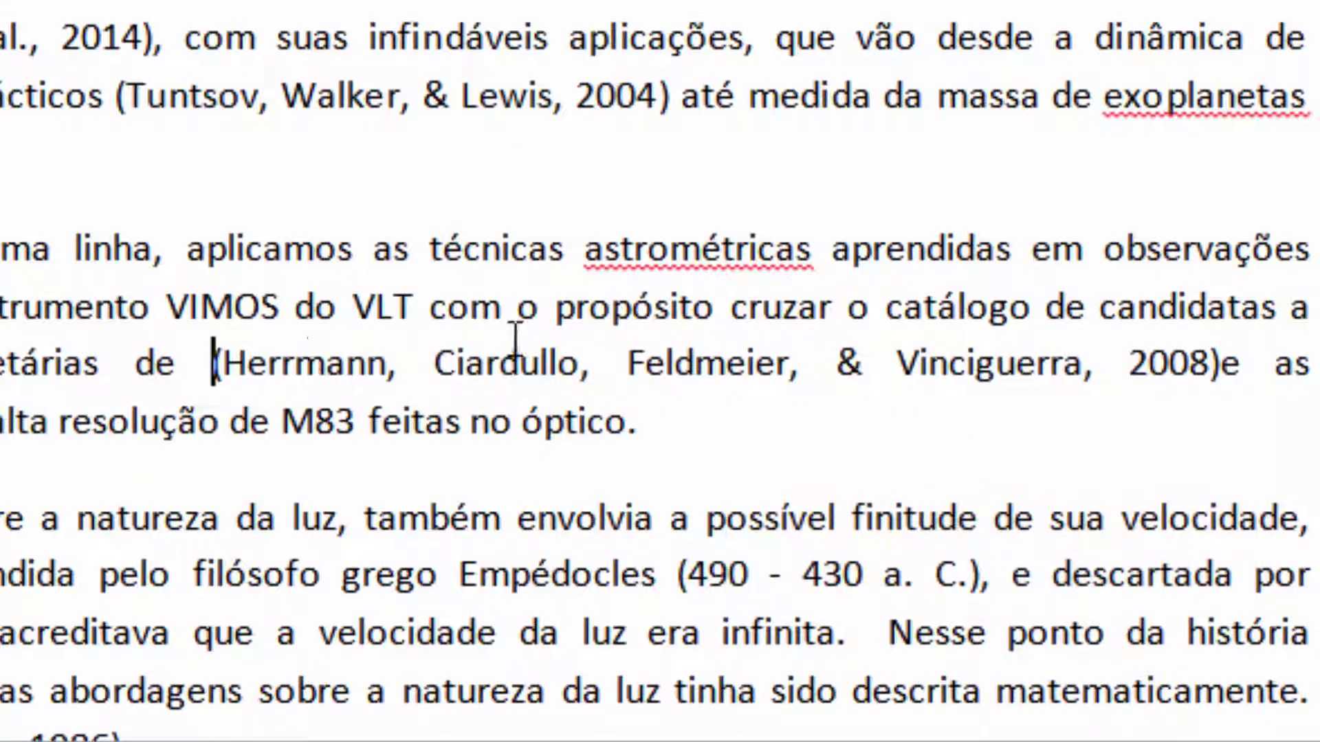
Trim the static citation text to the first author's surname, removing the parentheses, the co-authors and the year
key(Delete)
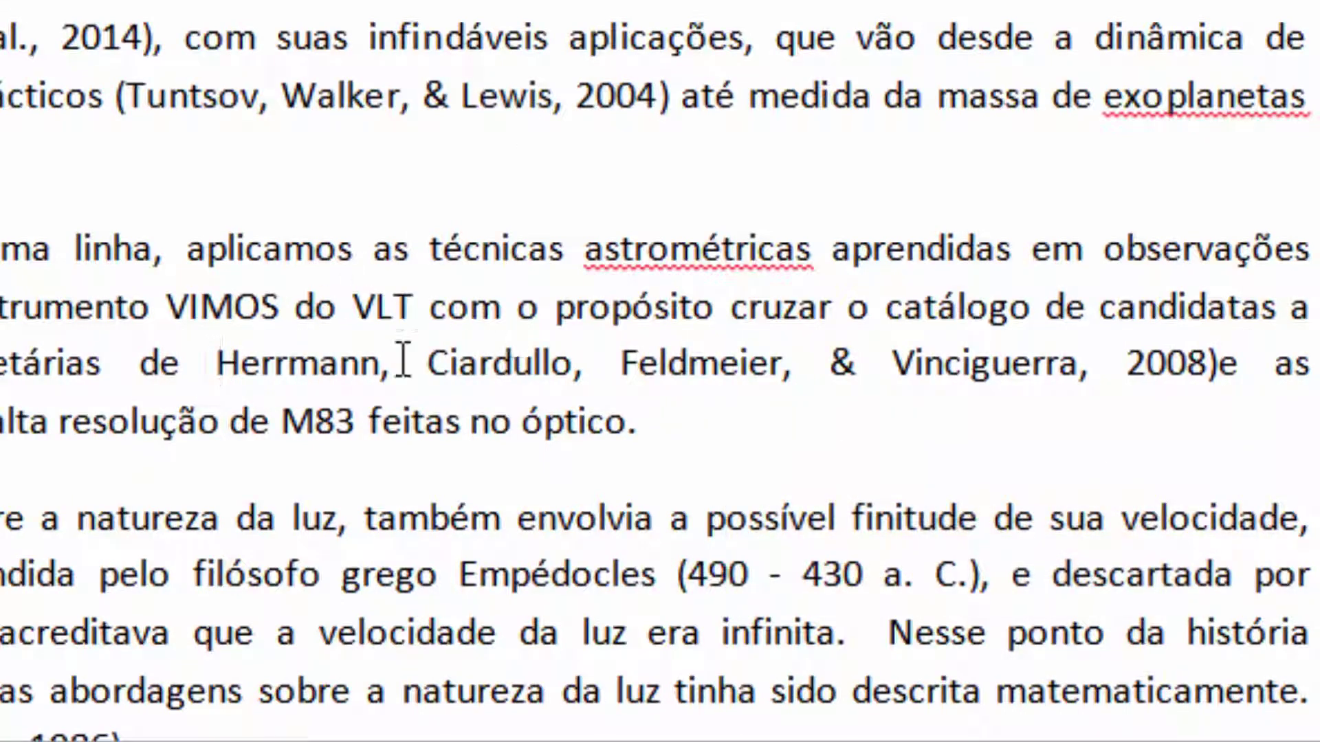
click(381, 364)
text(,)
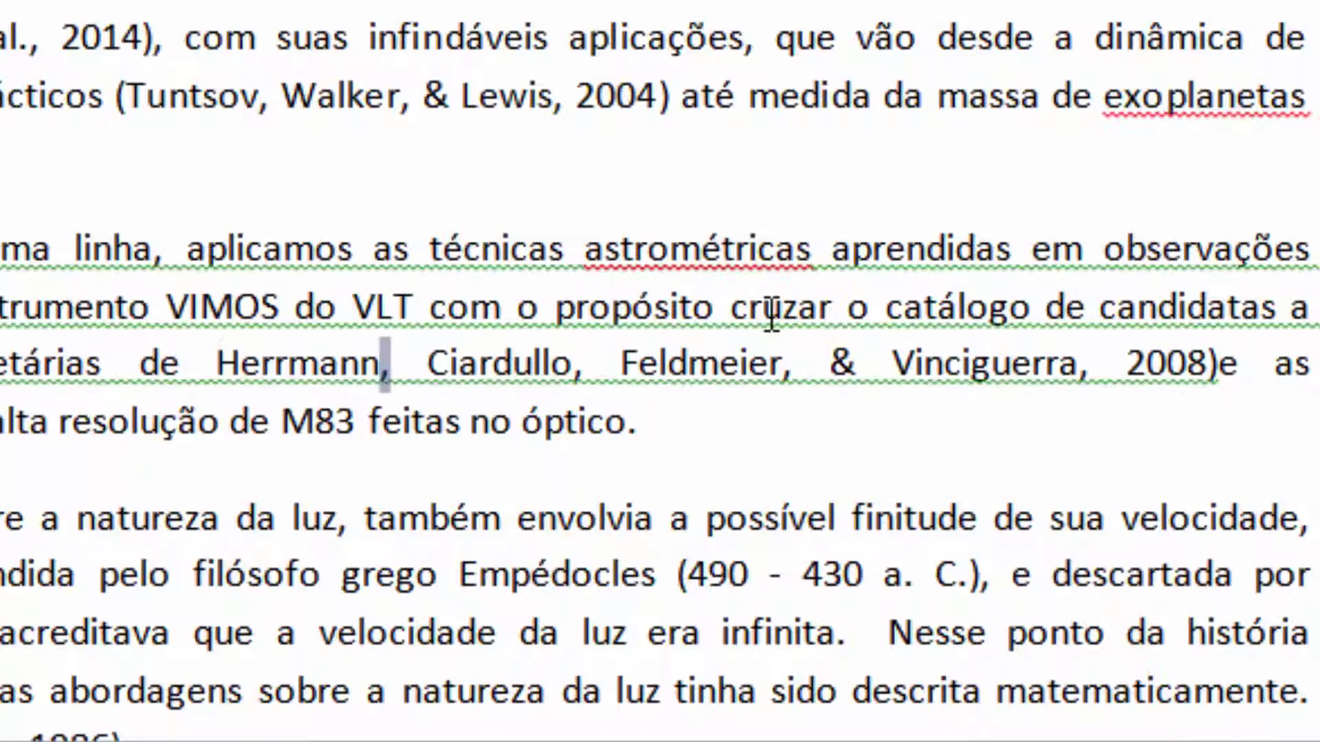
key(ctrl+shift+Right)
key(ctrl+shift+Right)
key(ctrl+shift+Right)
key(ctrl+shift+Right)
key(ctrl+shift+Right)
key(ctrl+shift+Right)
key(ctrl+shift+Right)
key(ctrl+shift+Right)
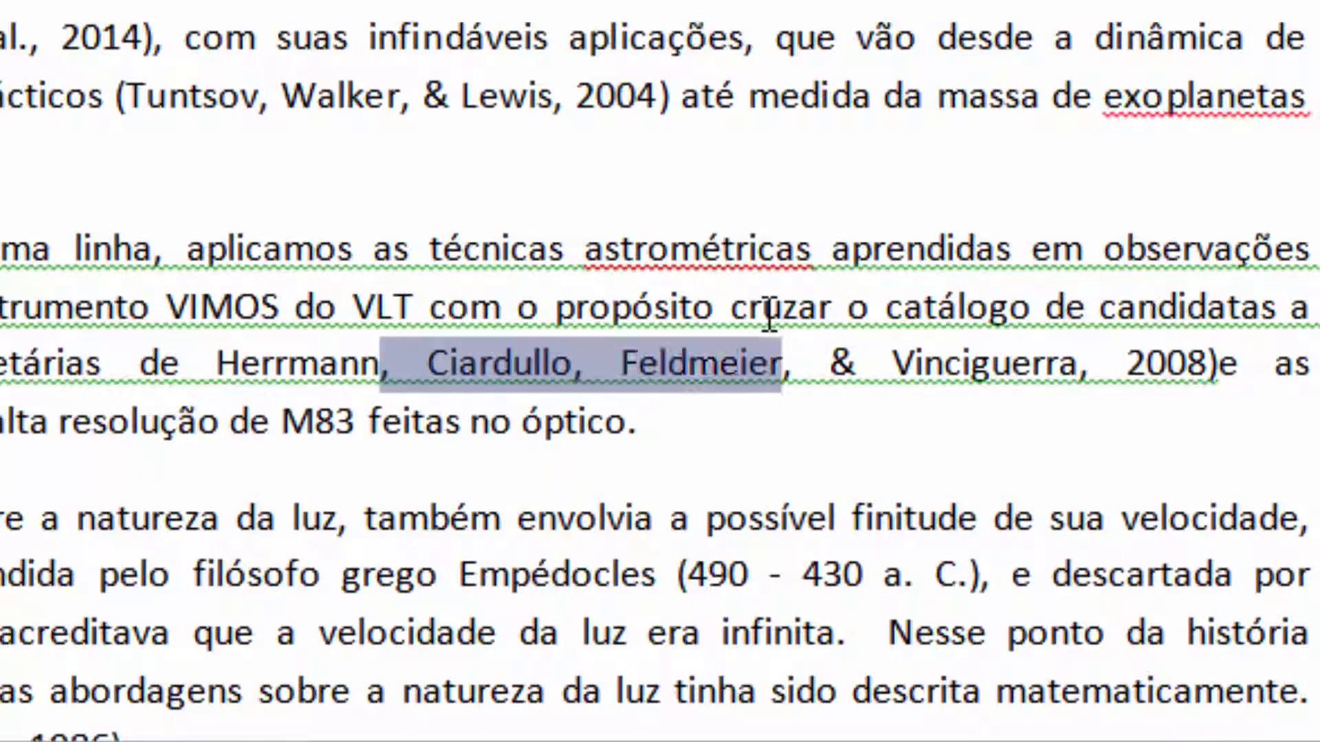
key(shift+Right)
key(shift+Right)
key(shift+Right)
key(shift+Right)
key(shift+Right)
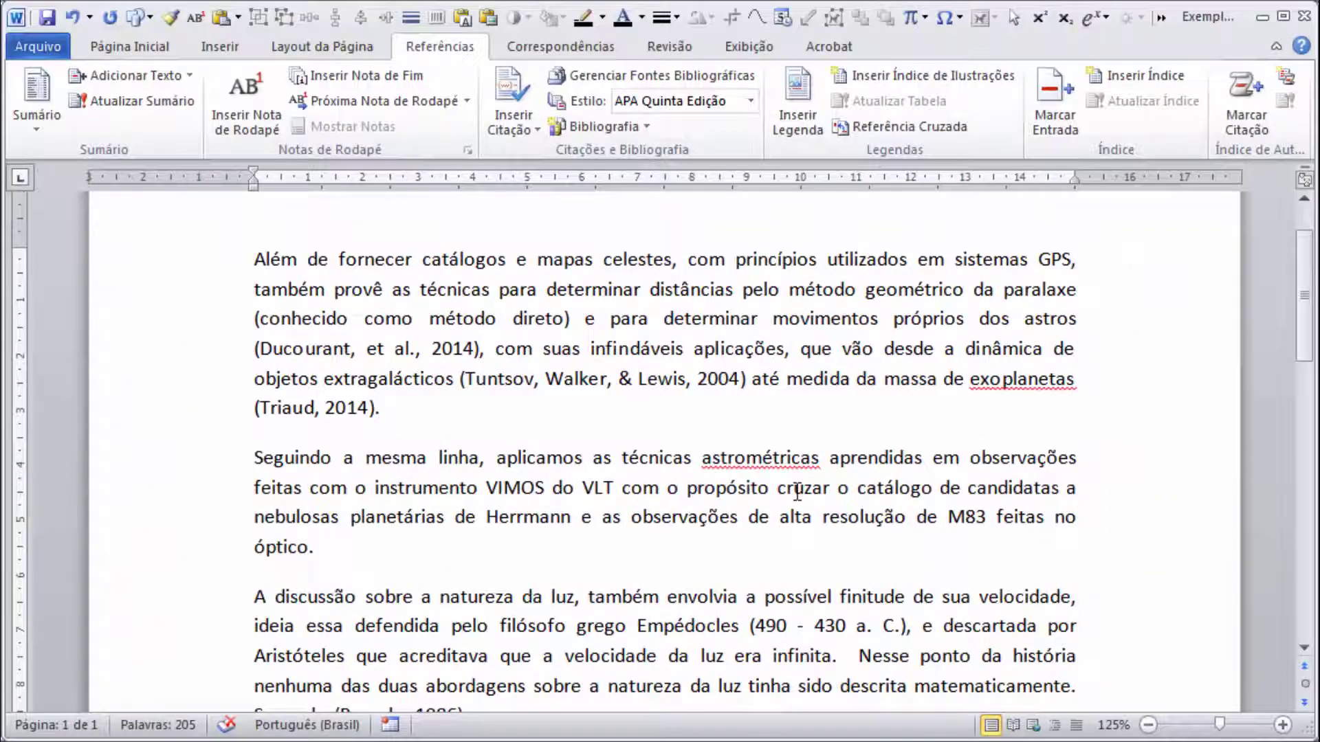
Insert a citation of "Planetary Nebulae in Face-On Spiral Galaxies. I" after the surname, suppressing its author and title
click(523, 132)
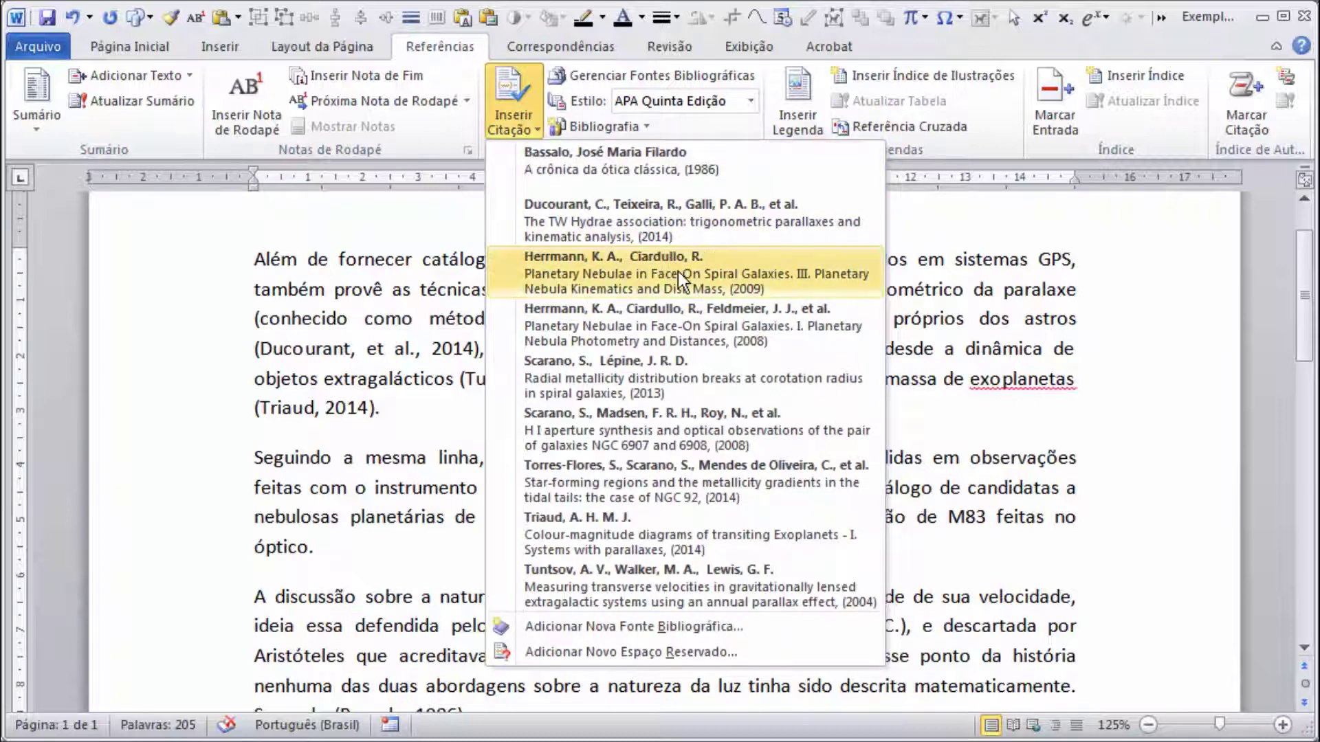
click(691, 323)
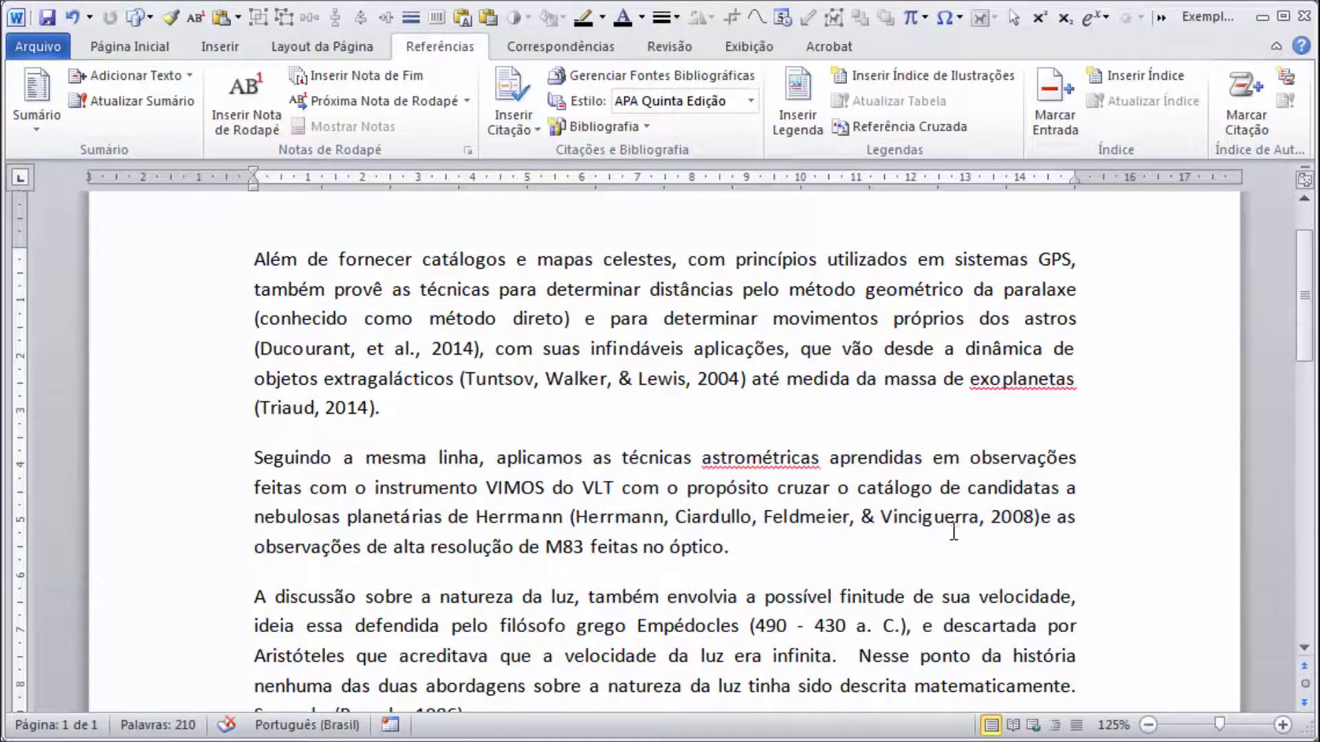
click(1024, 512)
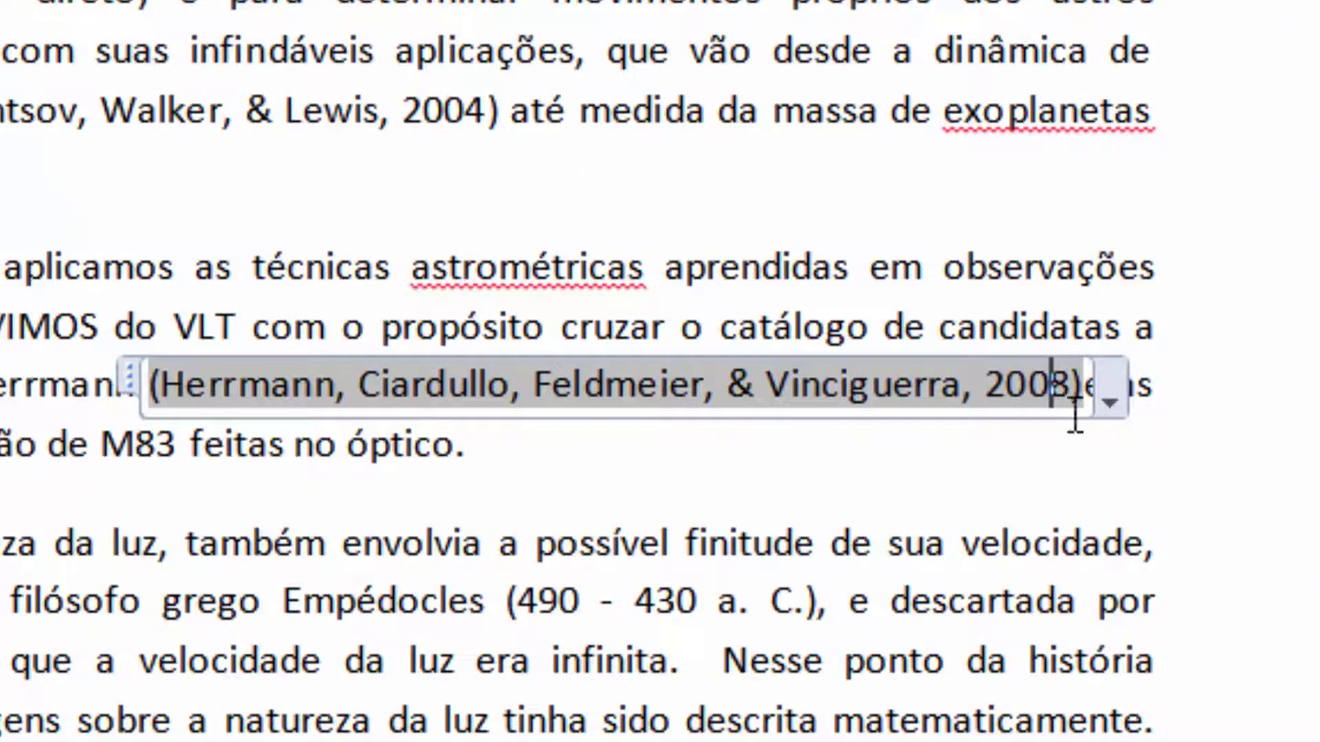
click(1111, 397)
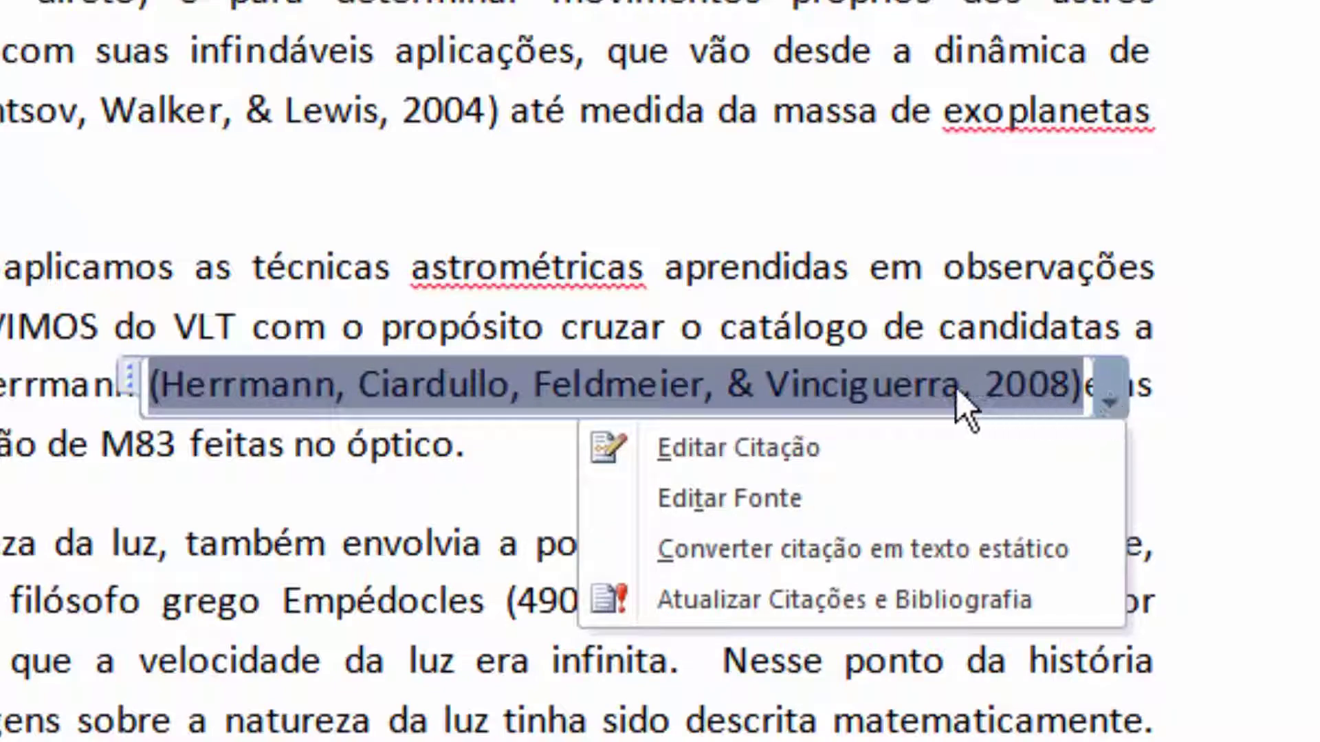
click(819, 457)
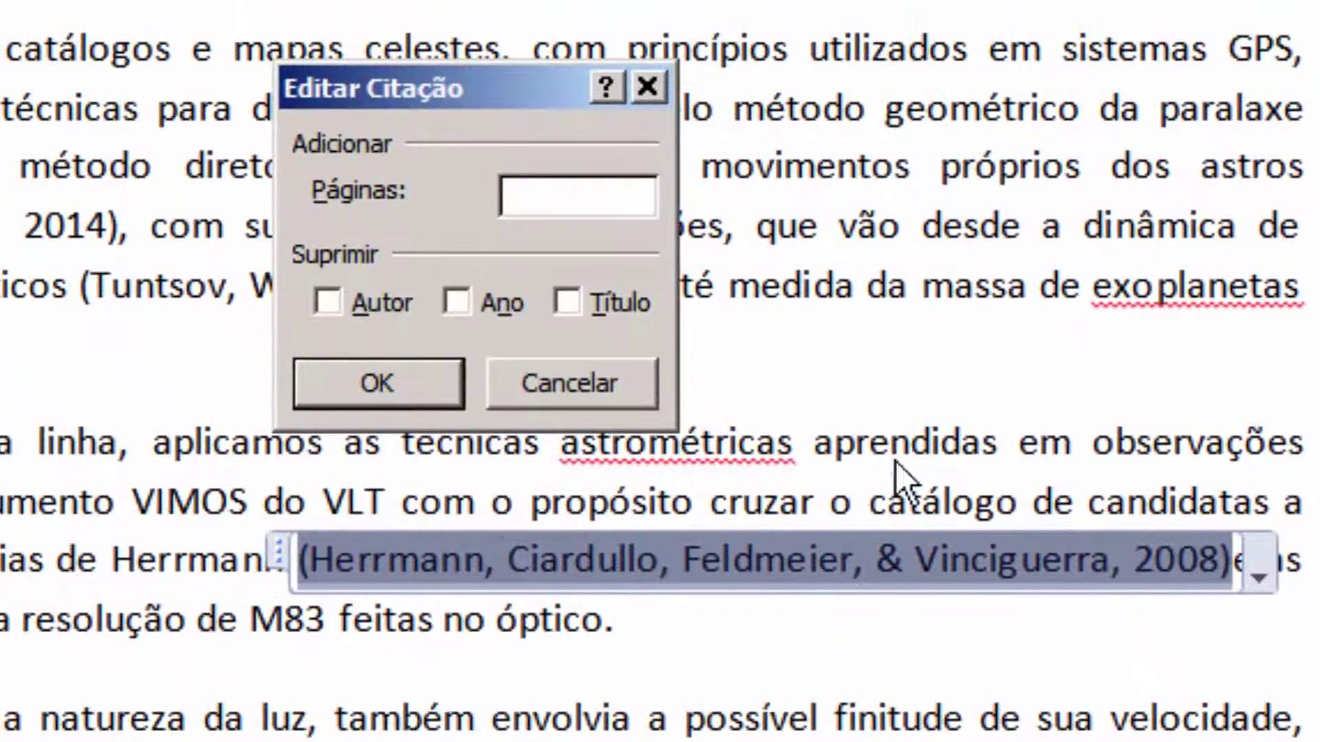
click(345, 303)
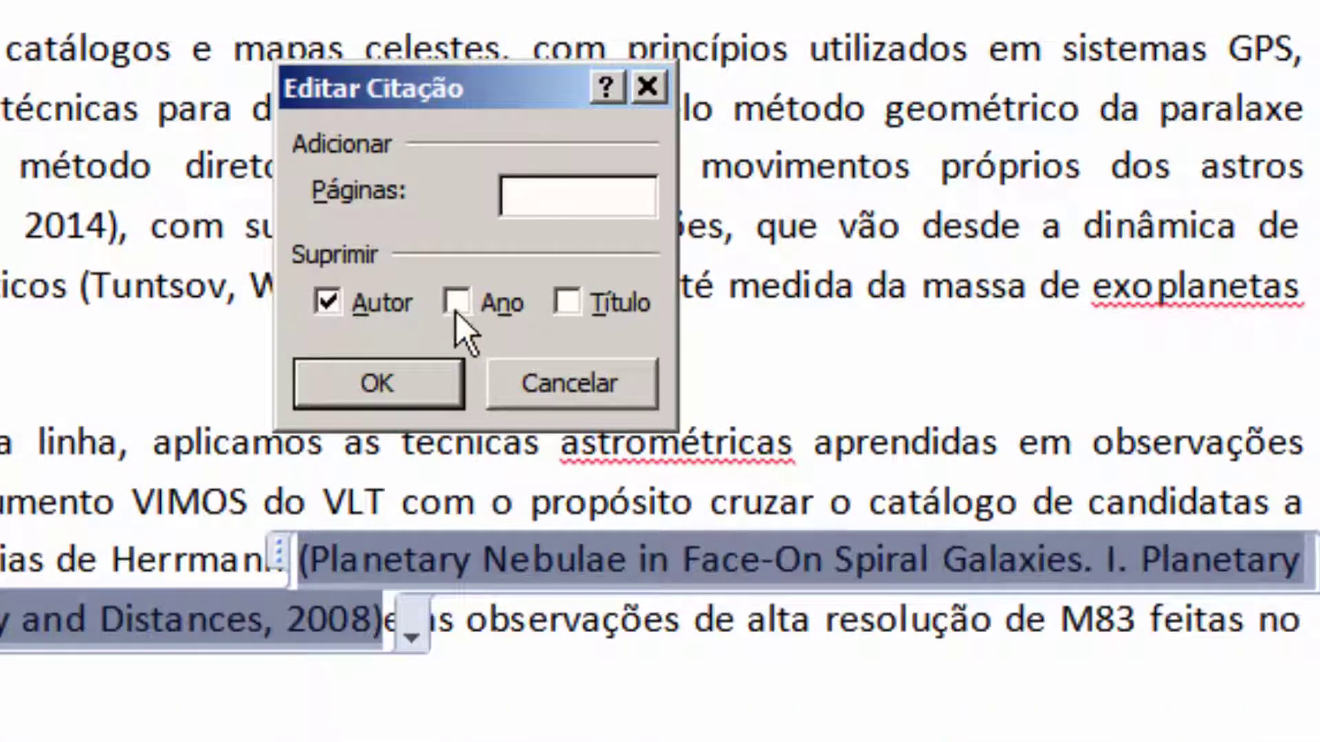
click(565, 304)
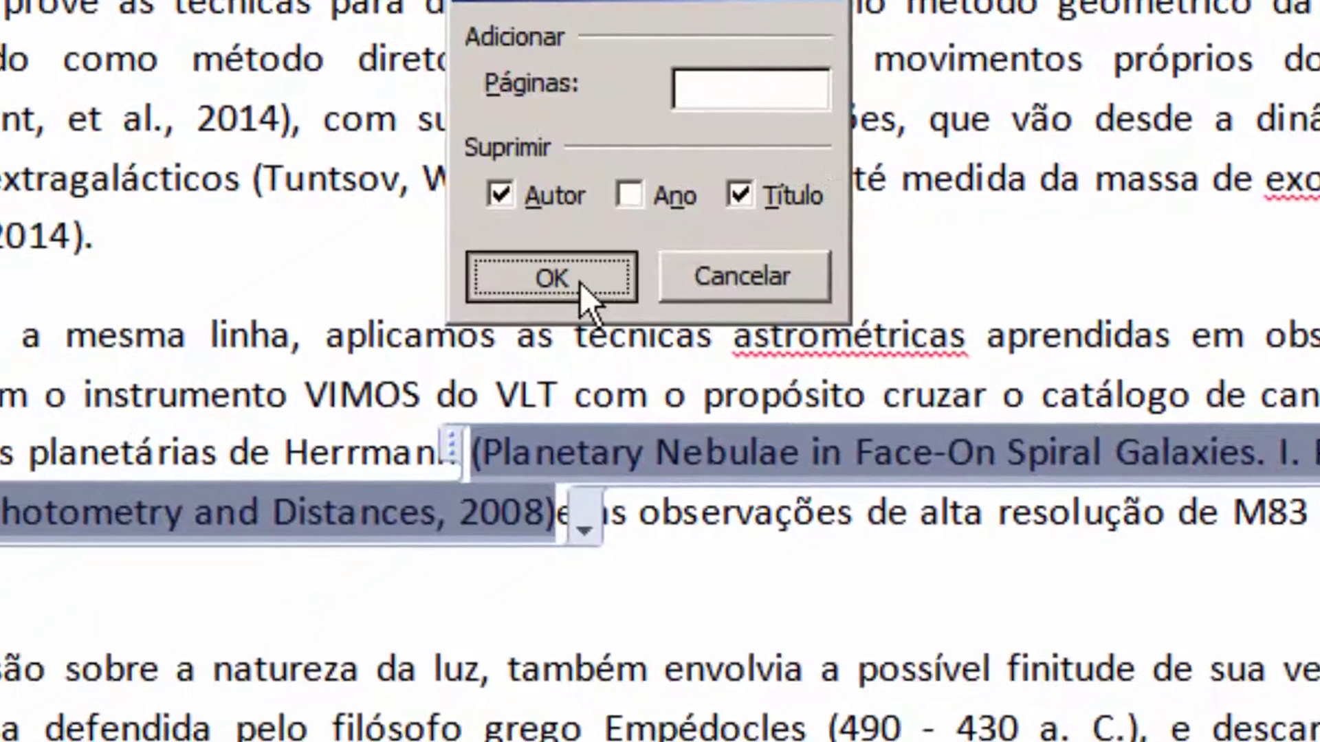
click(414, 361)
click(975, 391)
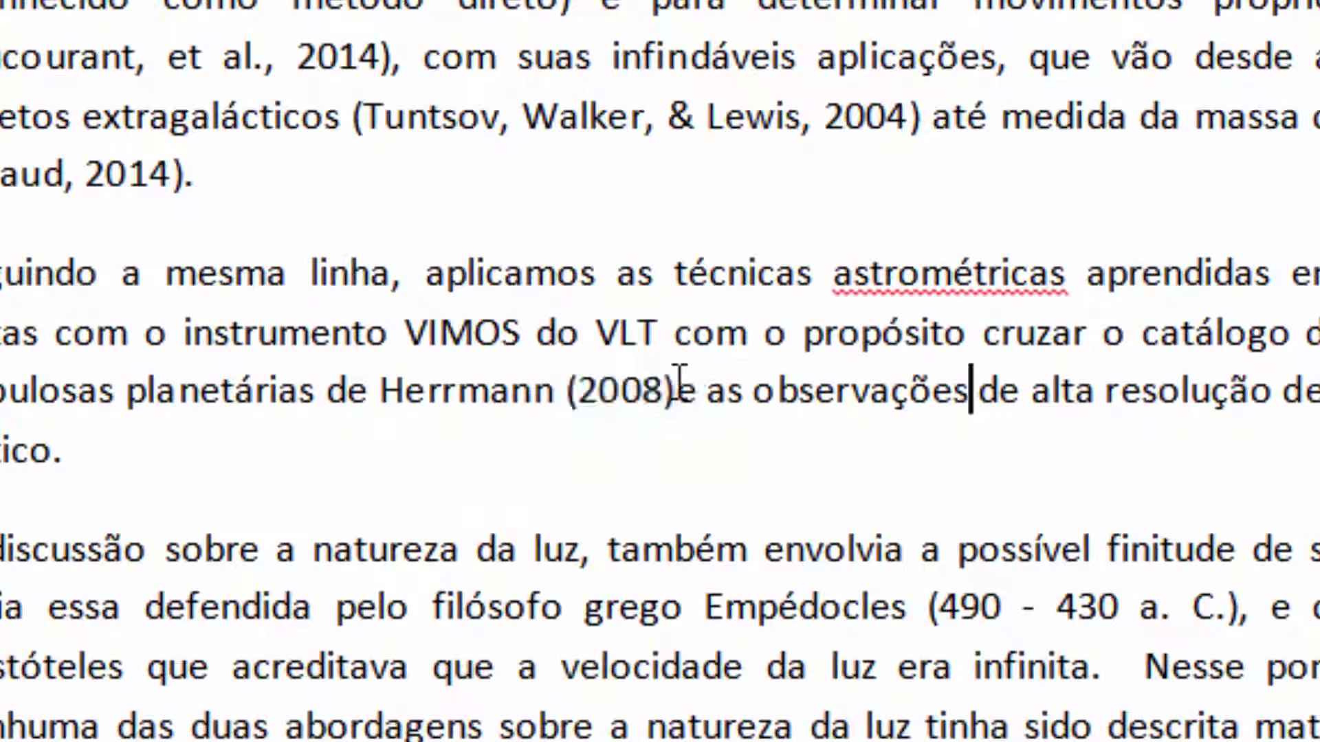
Add a space after the year-only citation and insert "et al" between the surname and the year
key(ctrl+Left)
key(ctrl+Left)
key(ctrl+Left)
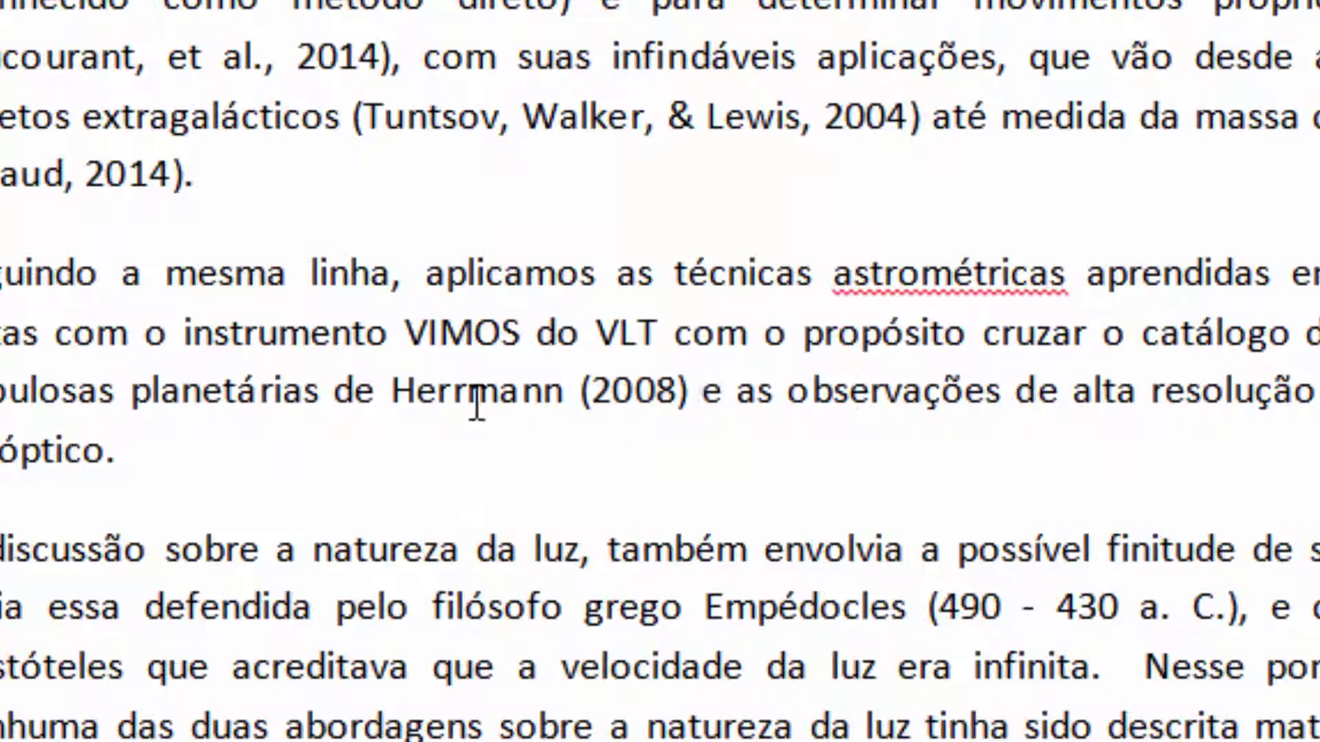
click(565, 379)
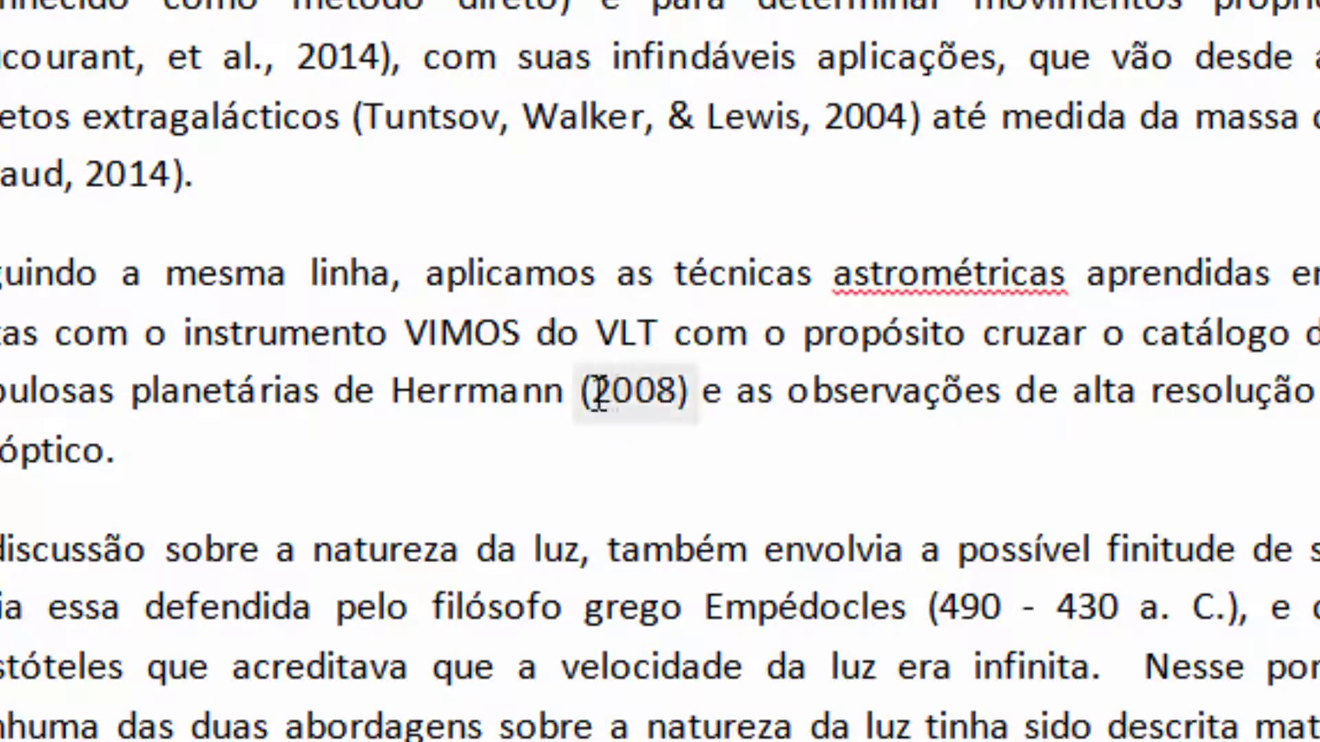
text(et al)
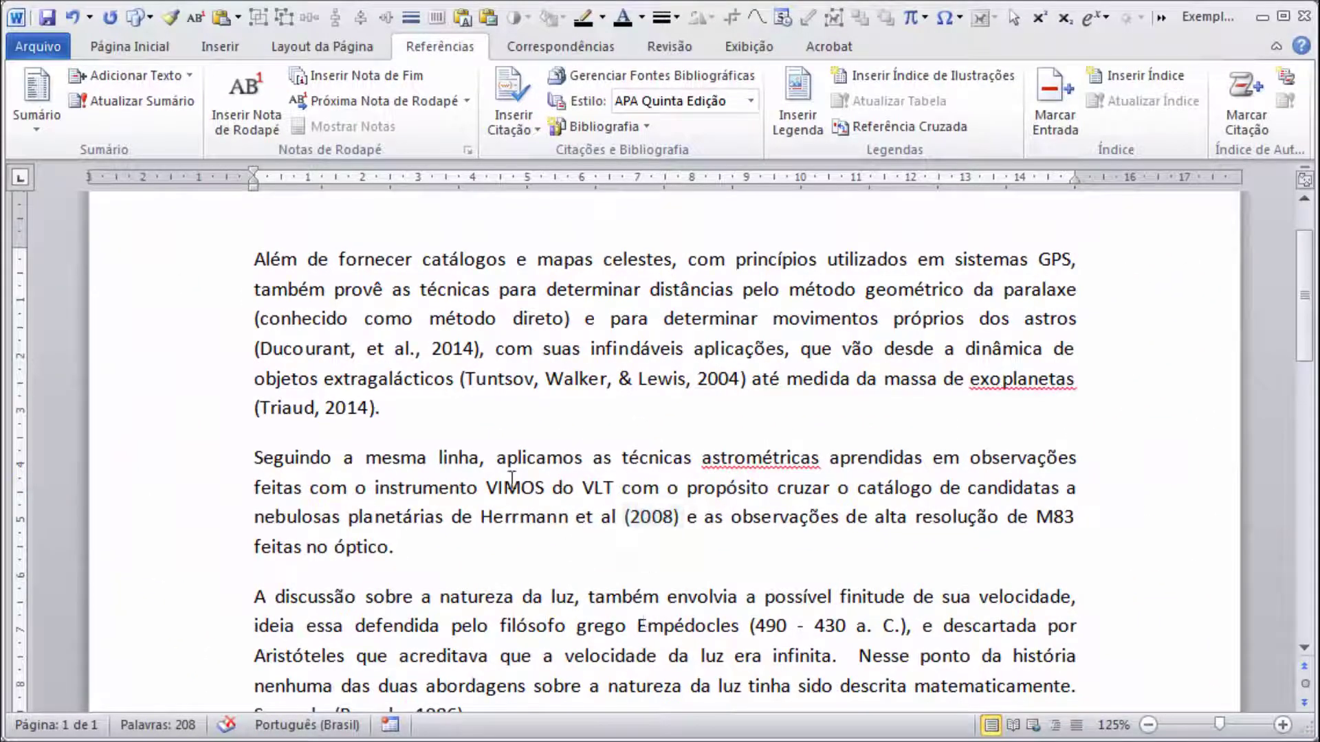
Insert a citation of "A crônica da ótica clássica" (1986) at the end of the indented block quotation
scroll(699, 547, down, 3)
scroll(699, 548, down, 2)
click(614, 308)
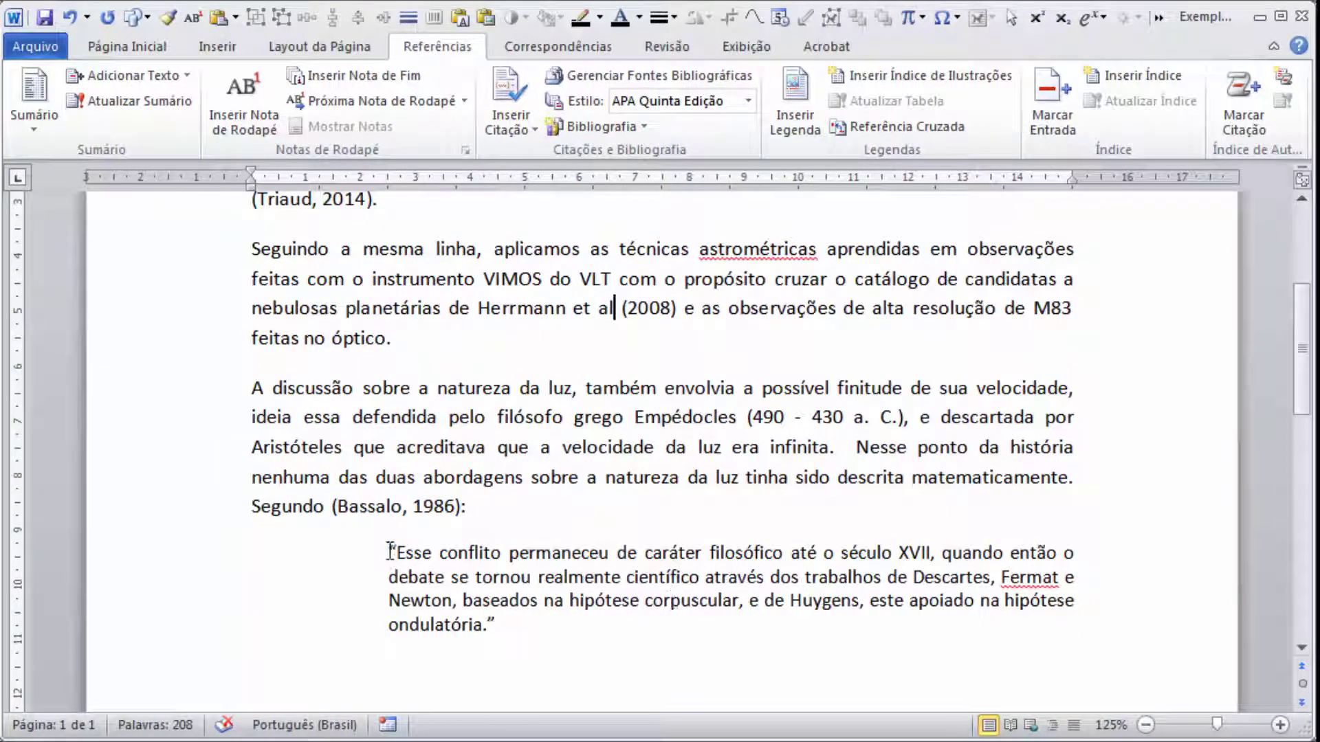
drag(392, 552, 508, 627)
drag(337, 506, 466, 508)
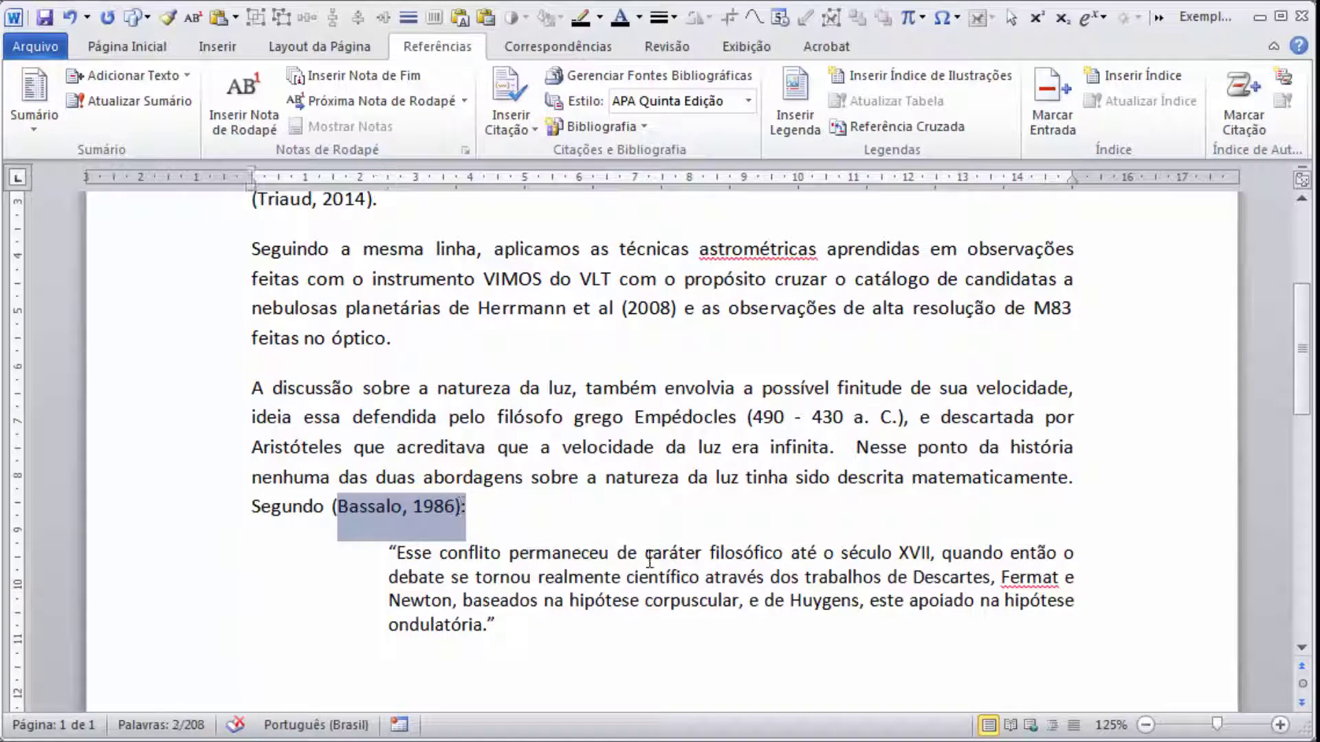
click(586, 627)
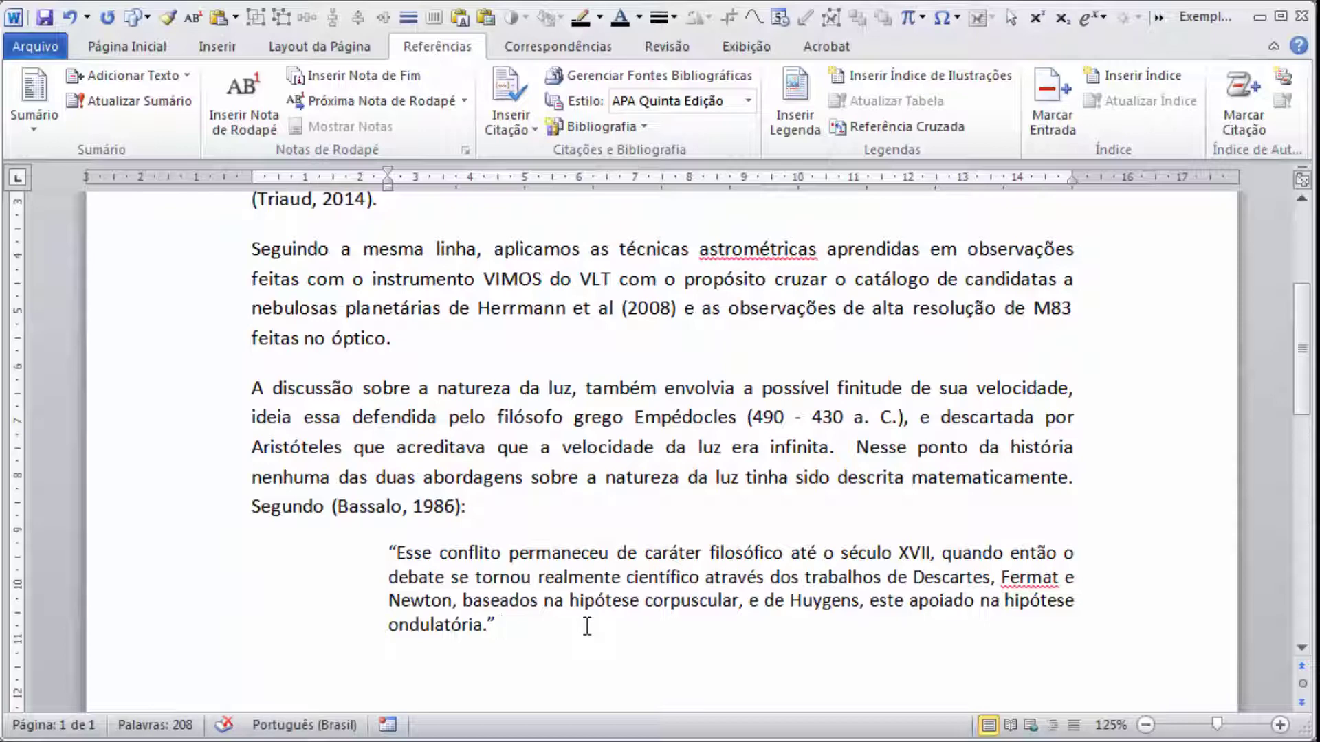
click(517, 133)
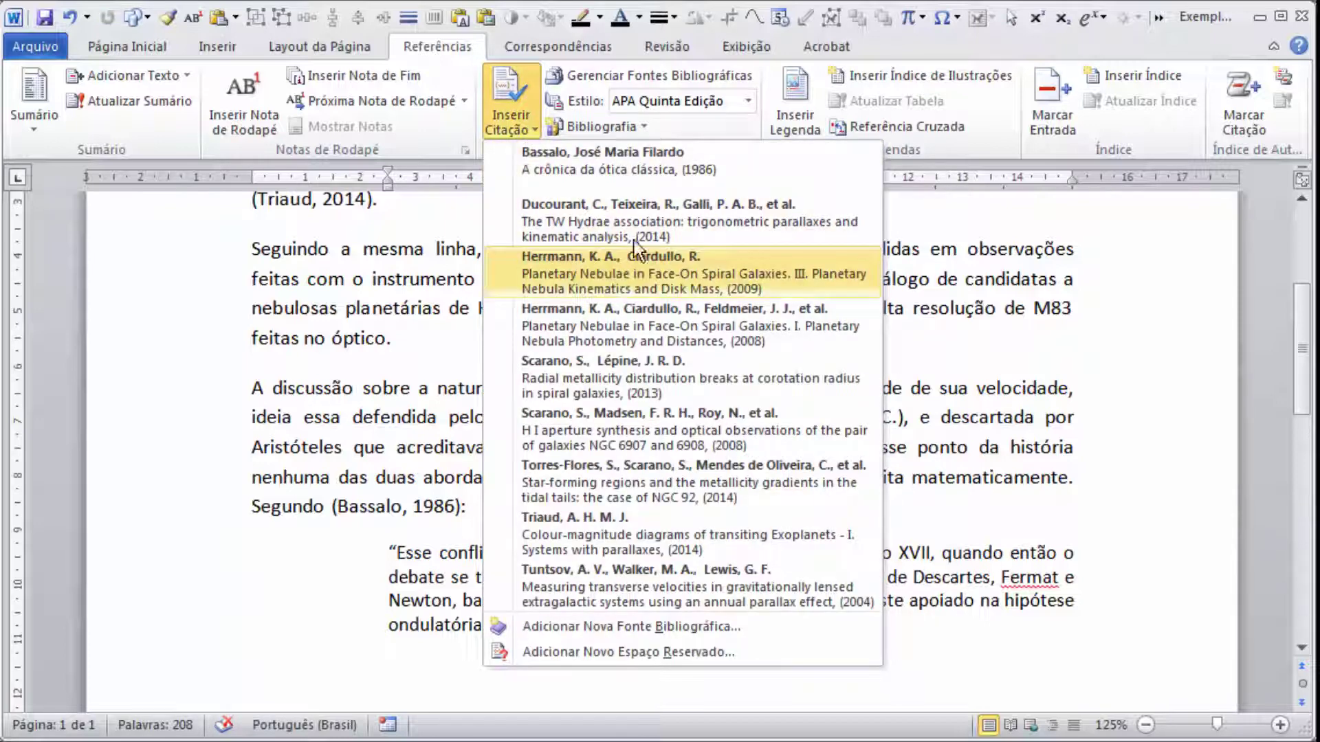
click(663, 174)
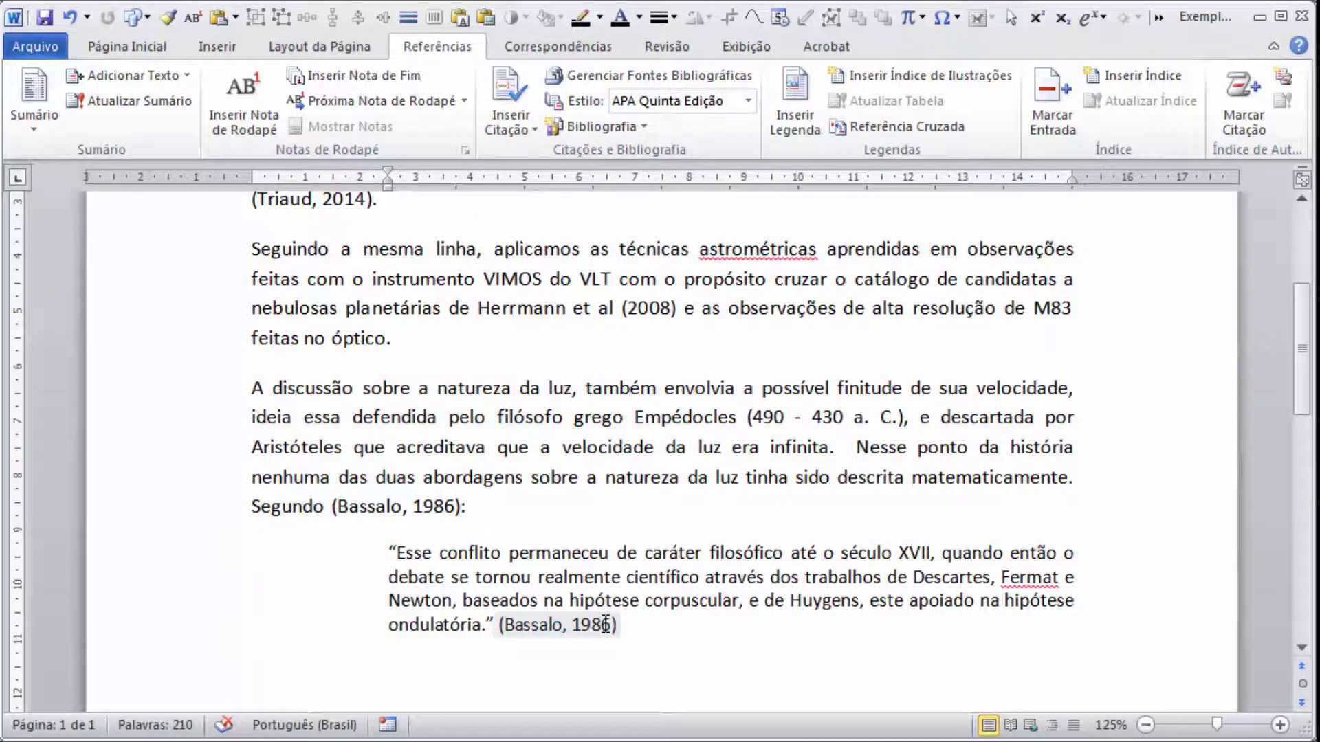
Add page 143 to the citation that closes the block quotation
right_click(605, 624)
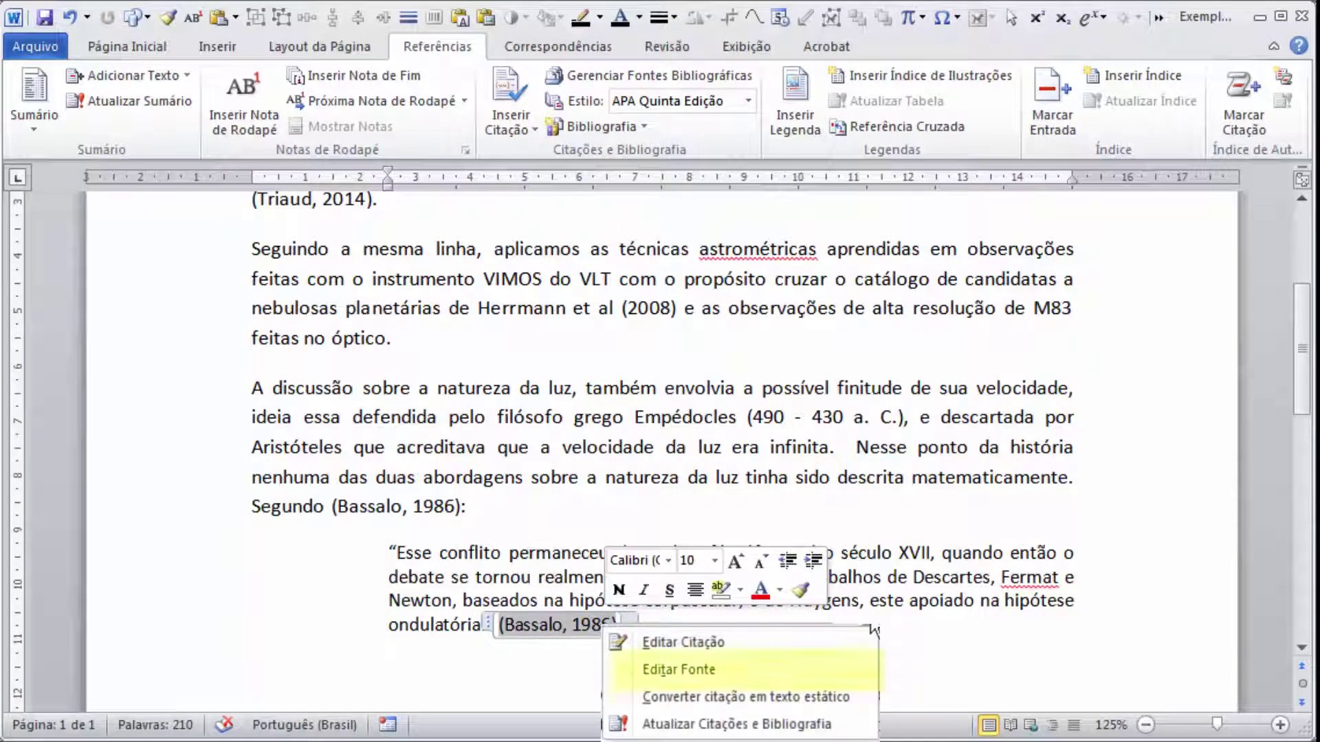
click(680, 641)
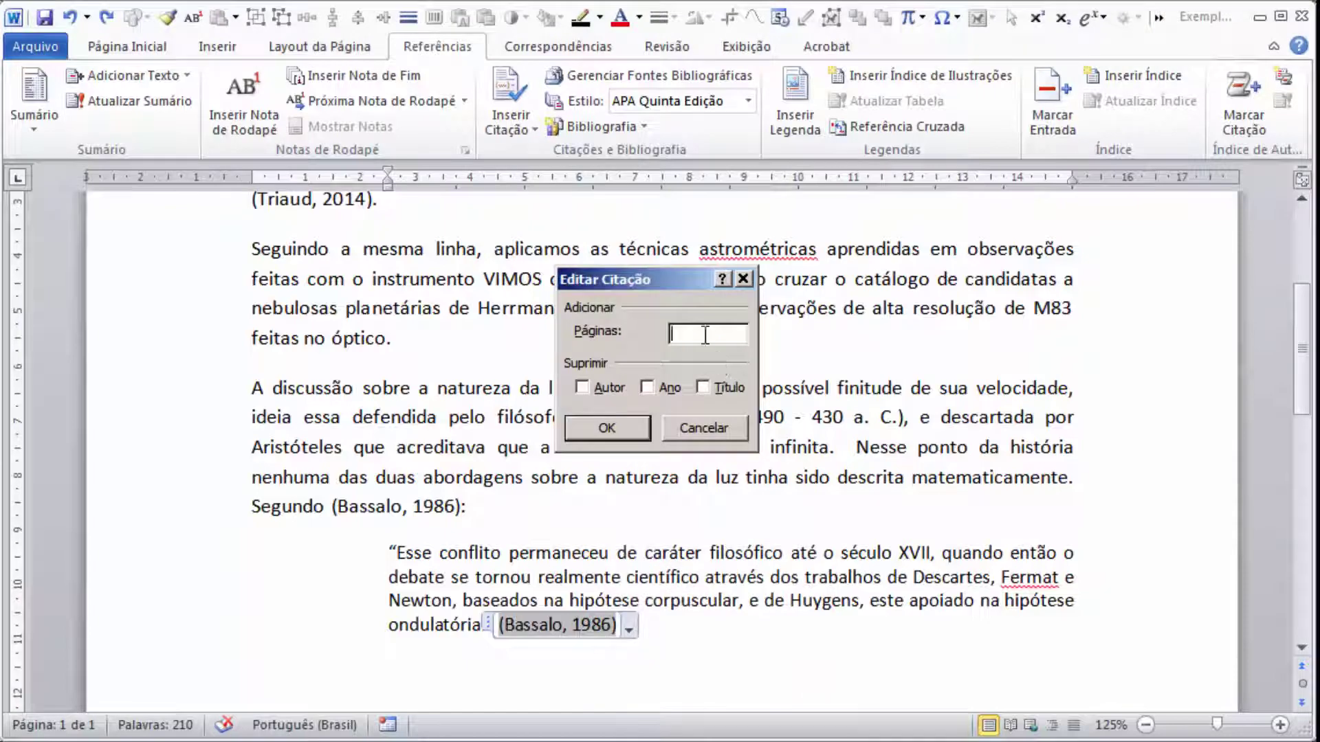
text(143)
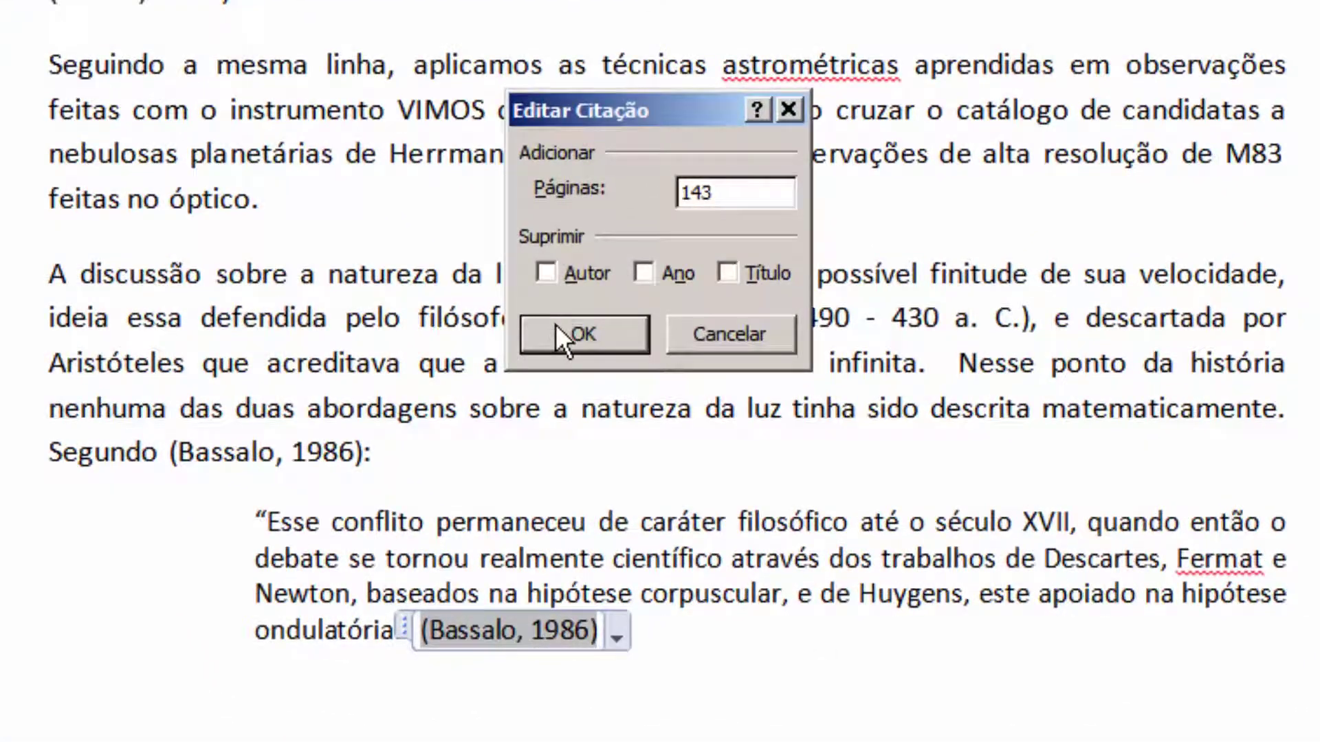
click(563, 335)
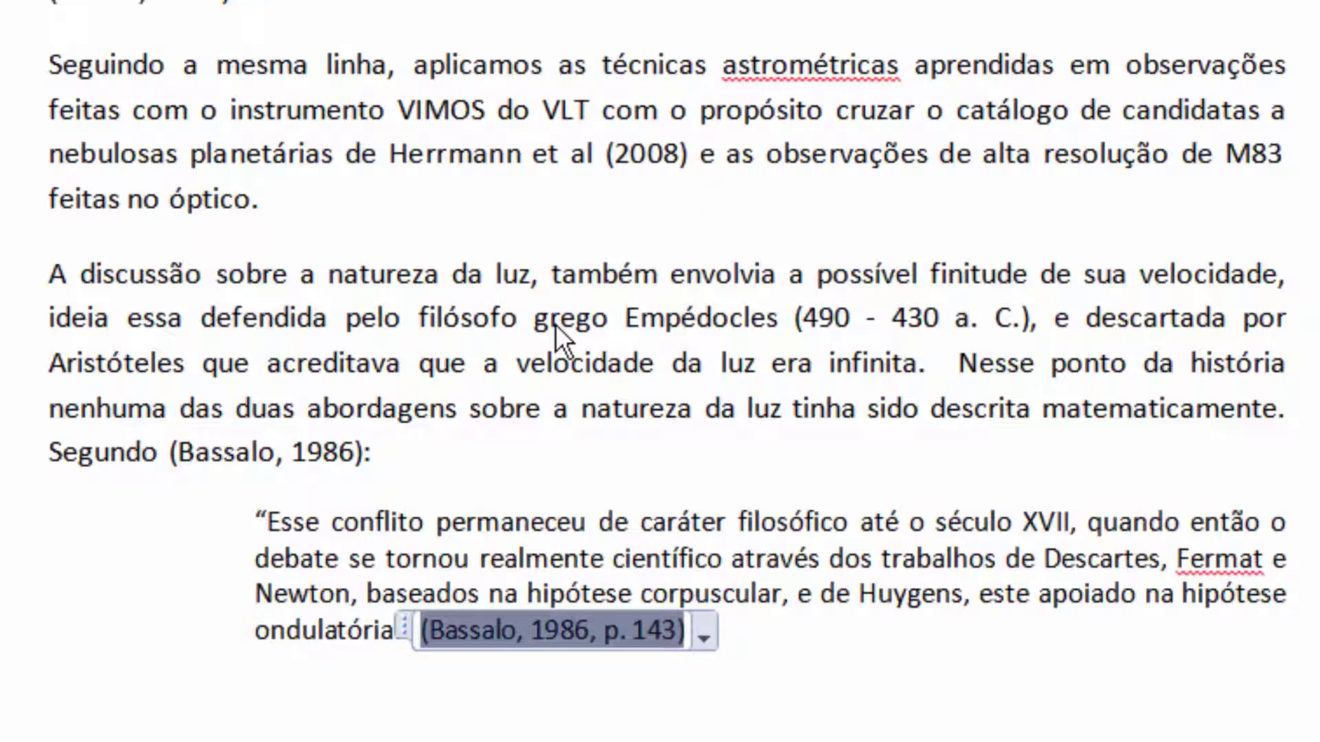
key(Left)
text(.")
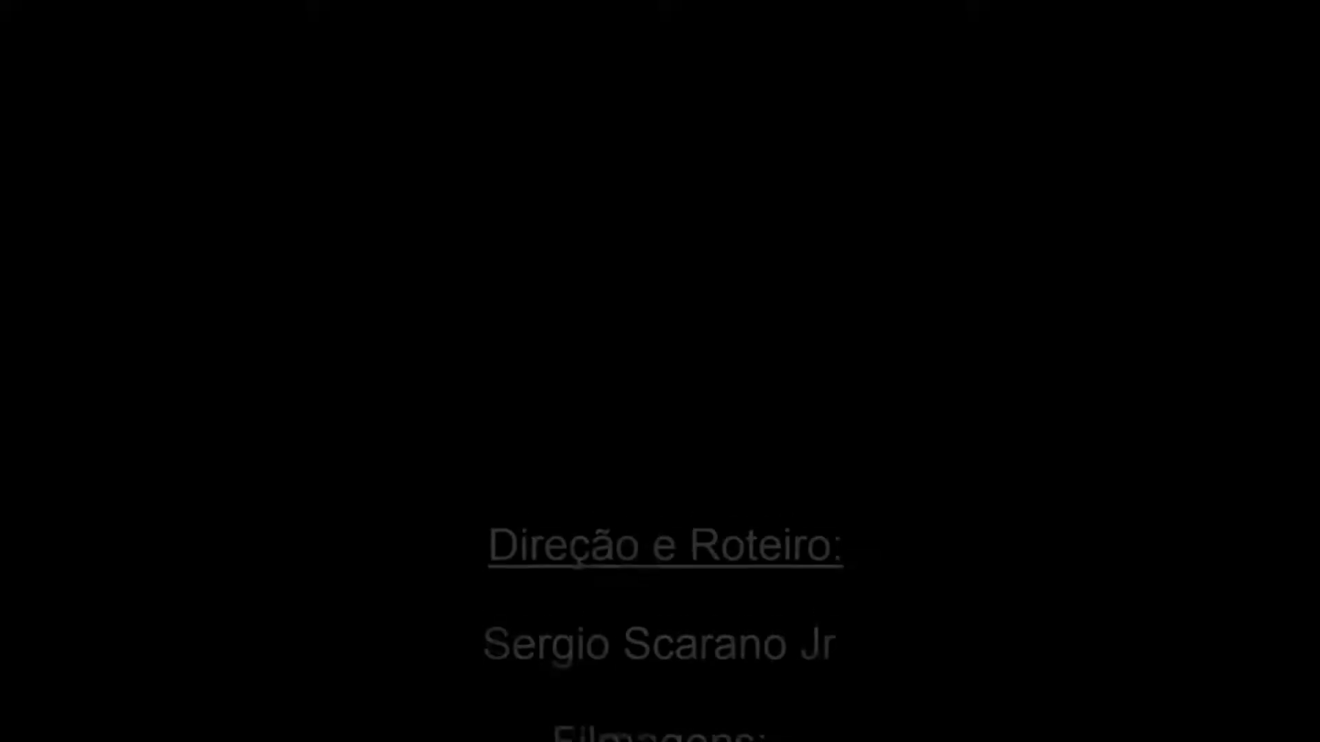